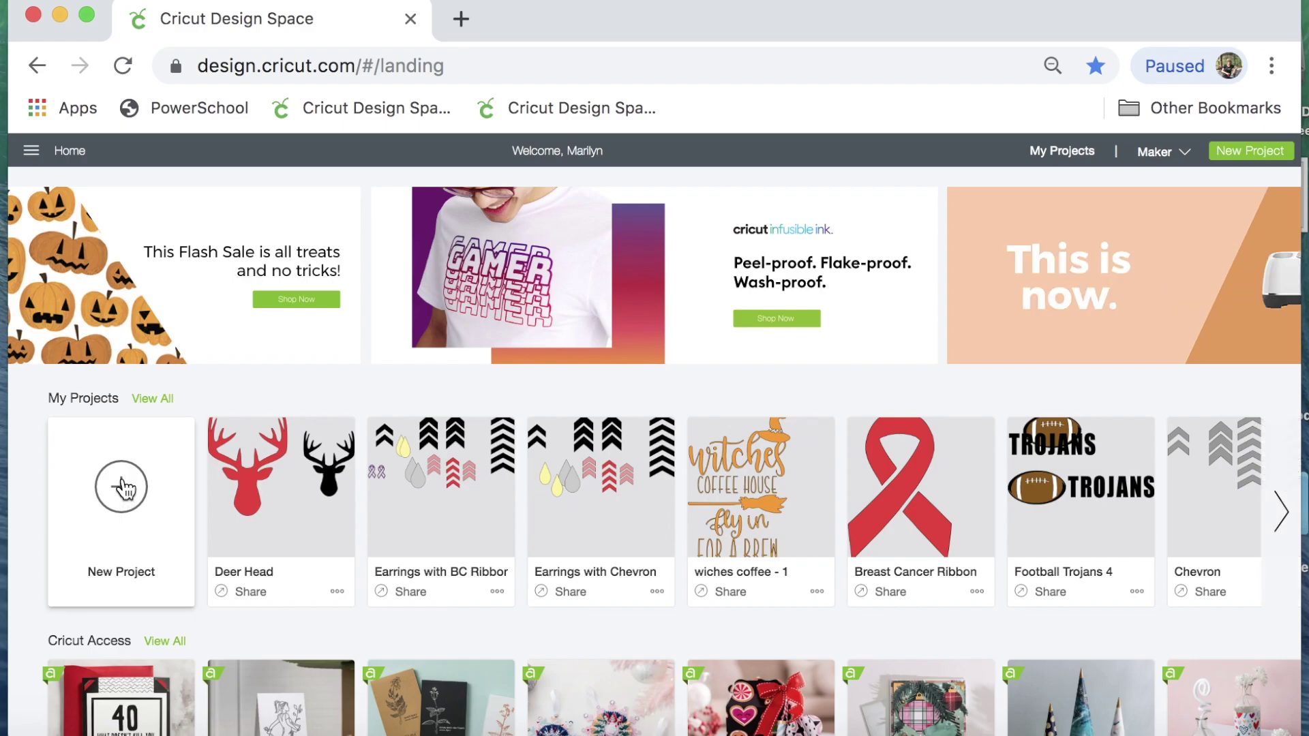
Start a new project and add a text object reading "31" to the blank canvas
click(122, 491)
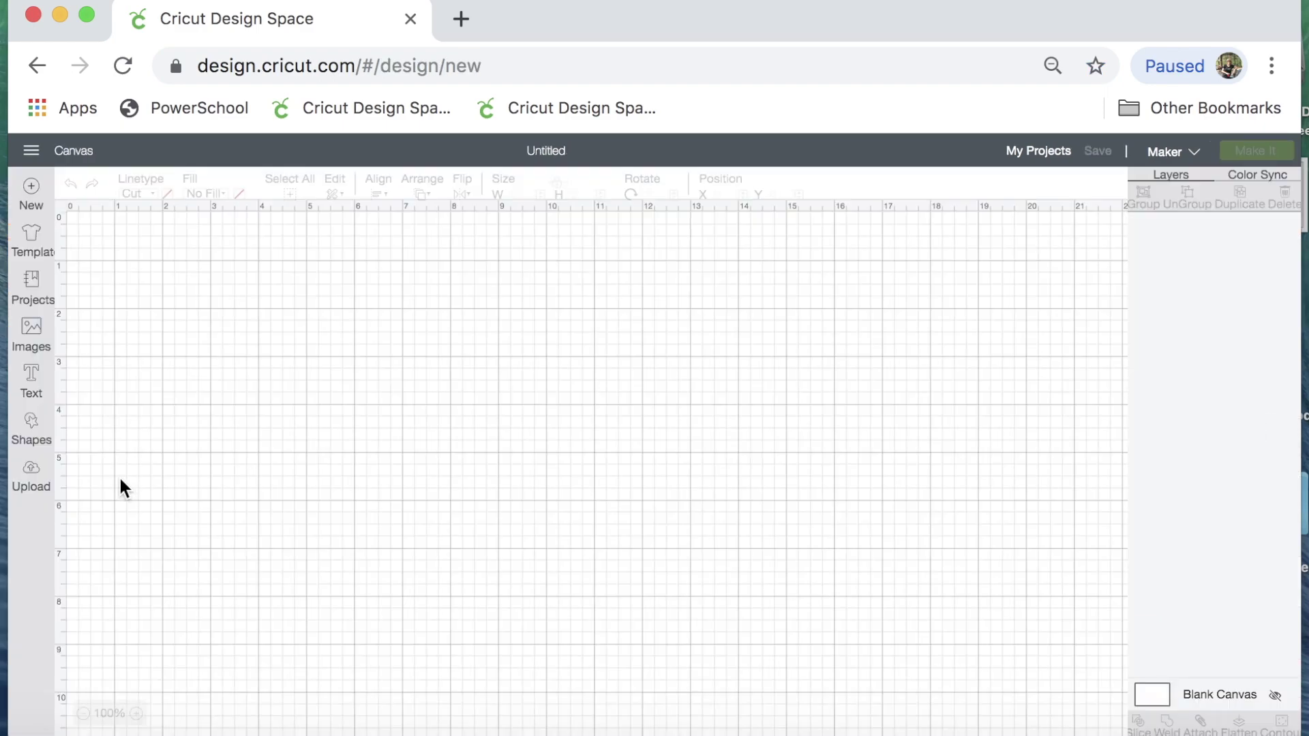
click(34, 386)
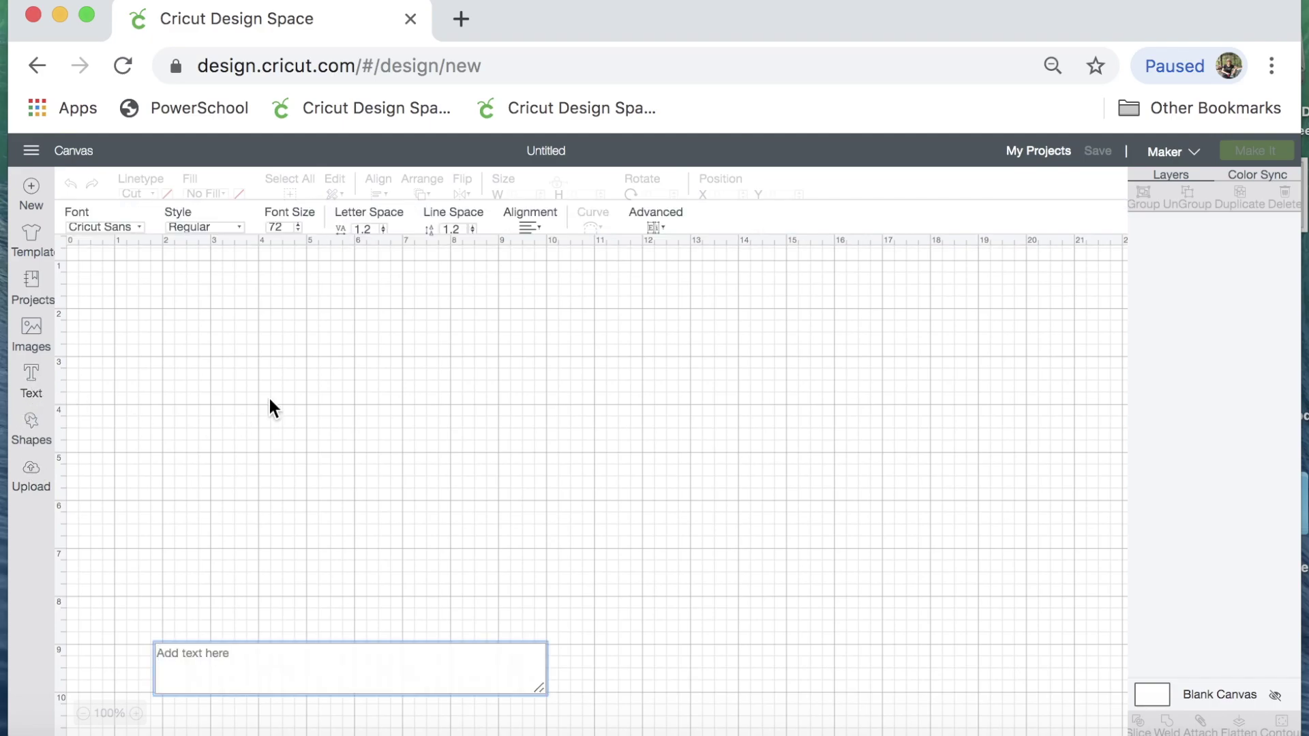
text(31)
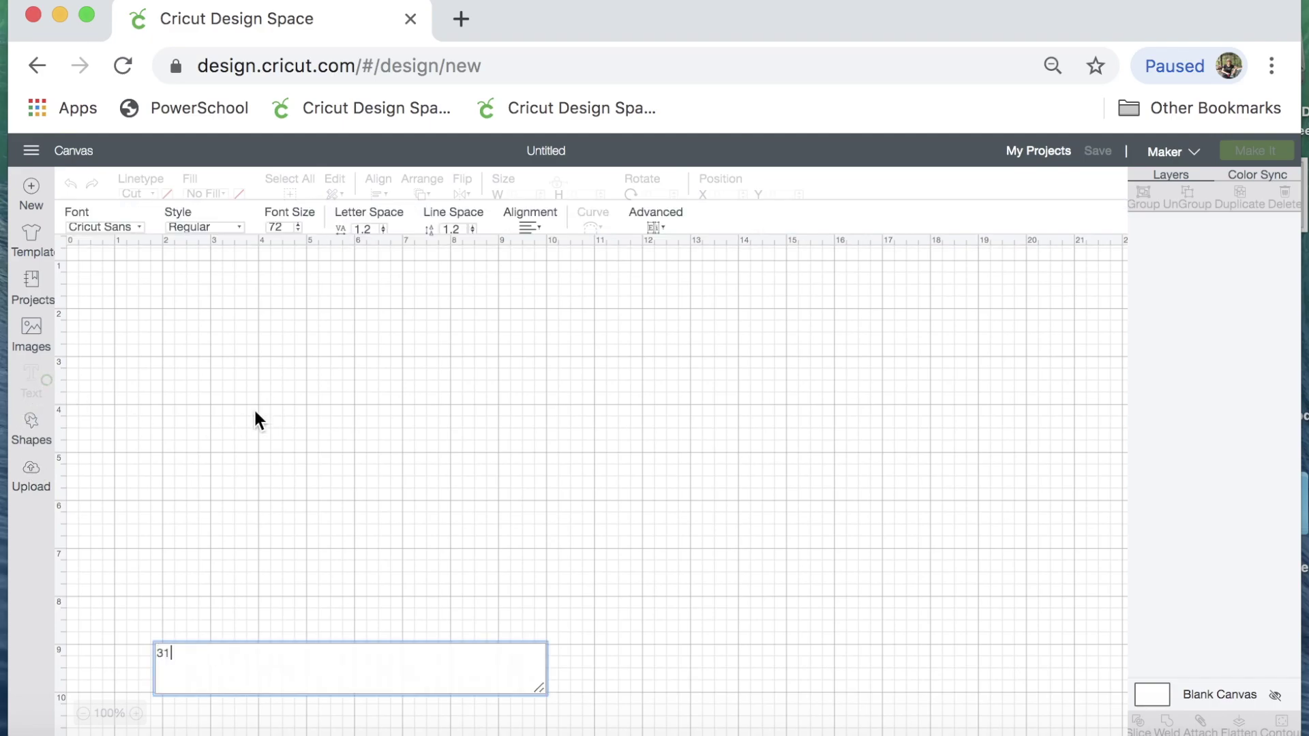
Search the fonts for "american type" and set the 31 text to American Typewriter
key(super+a)
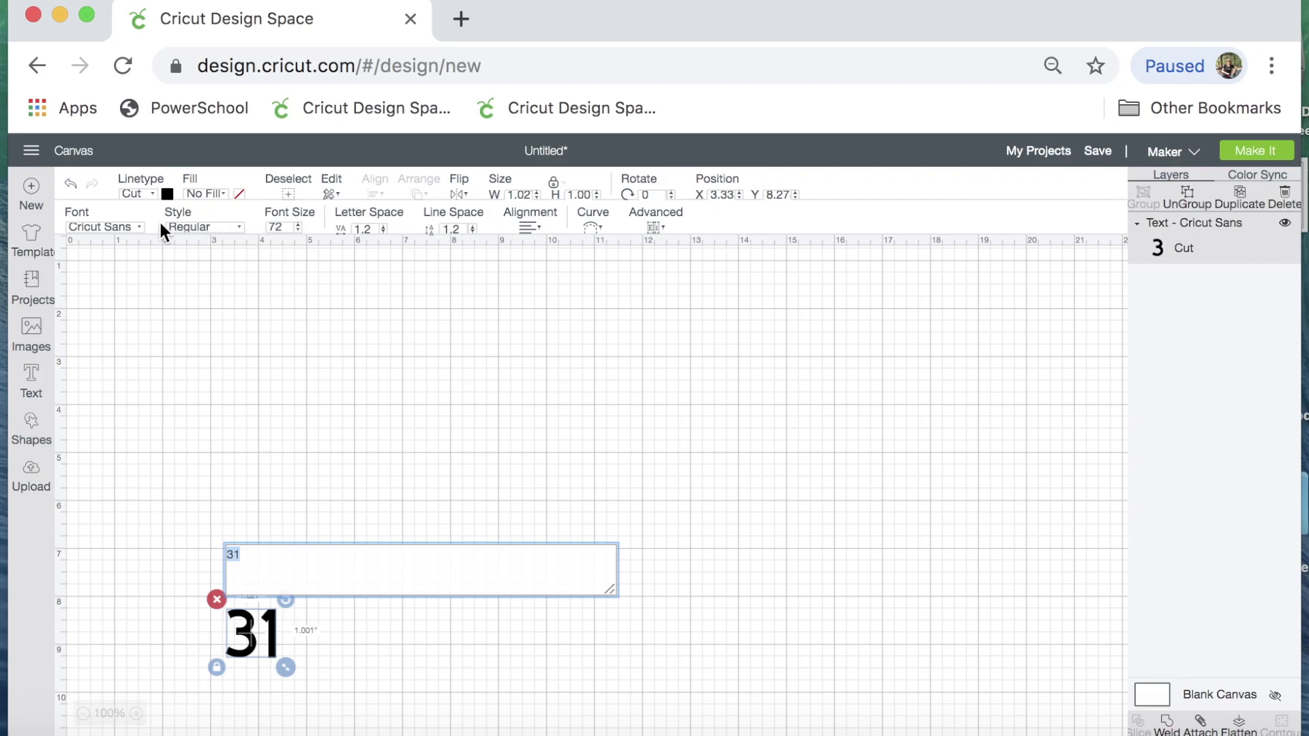
click(139, 225)
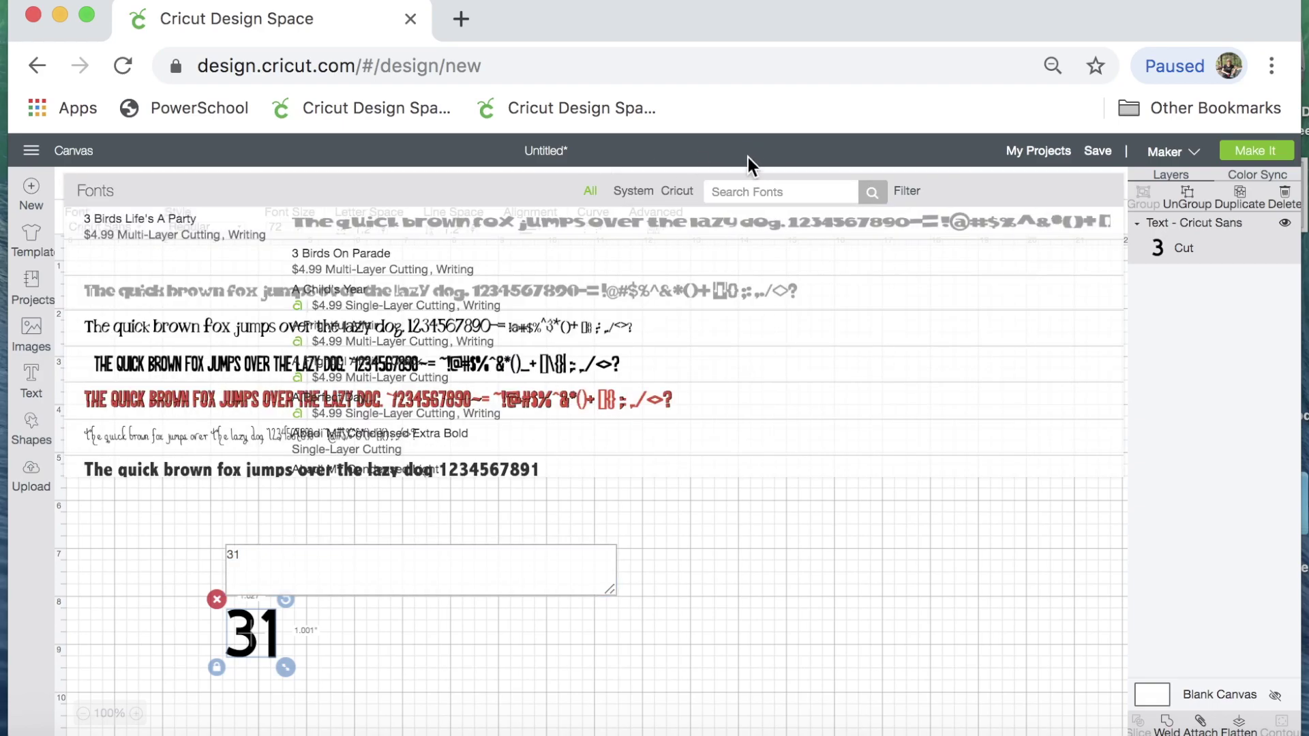
text(amer)
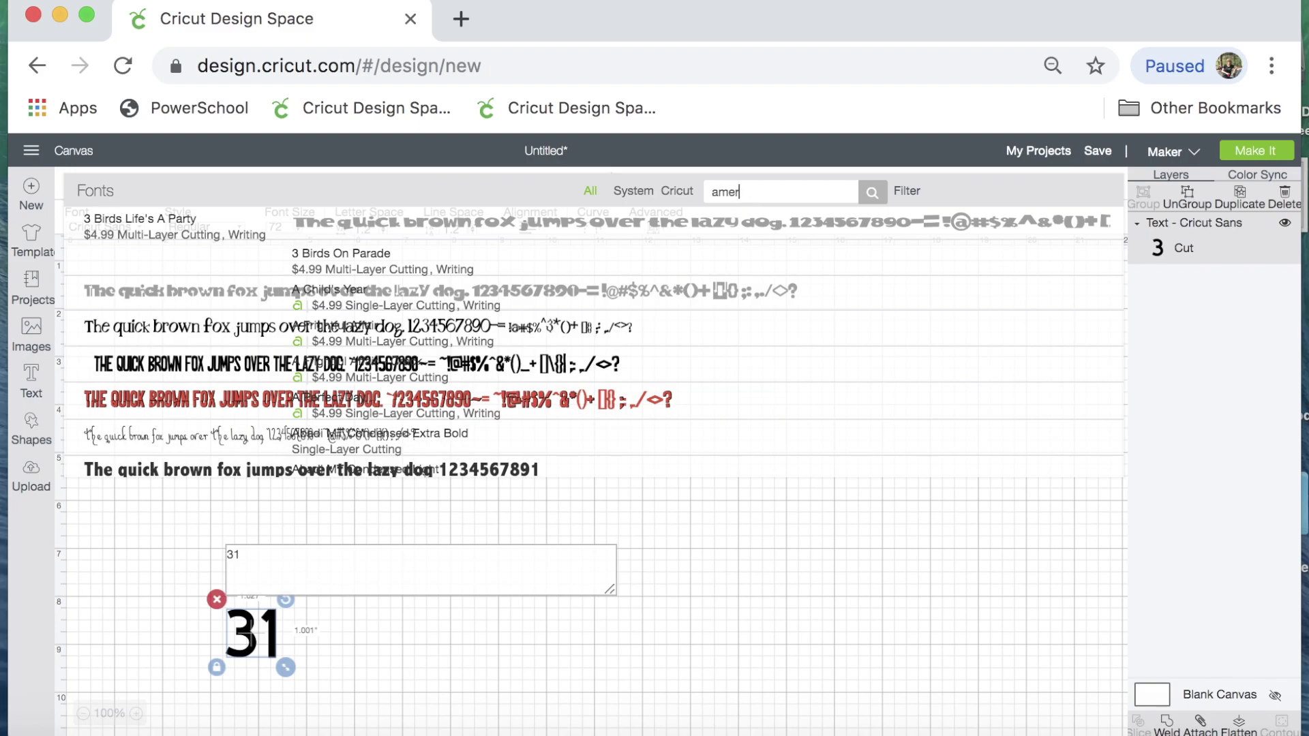
text(ican type)
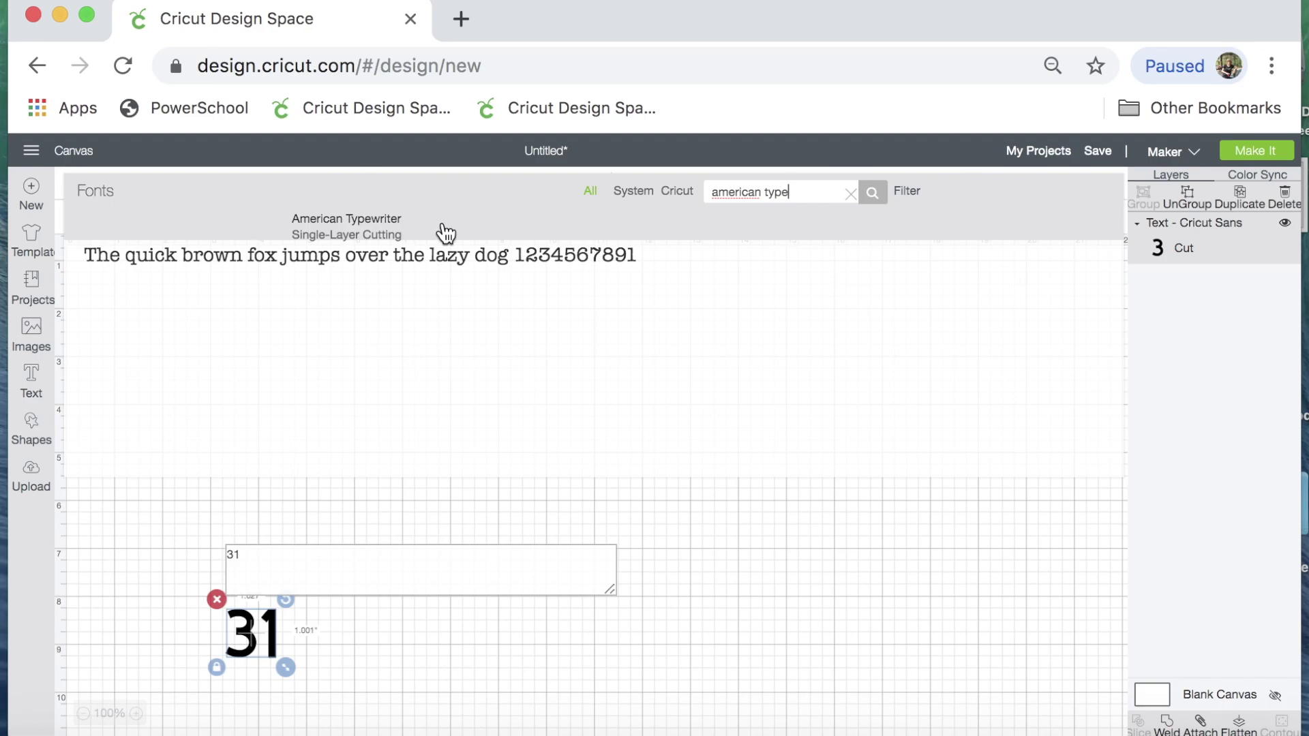
click(443, 226)
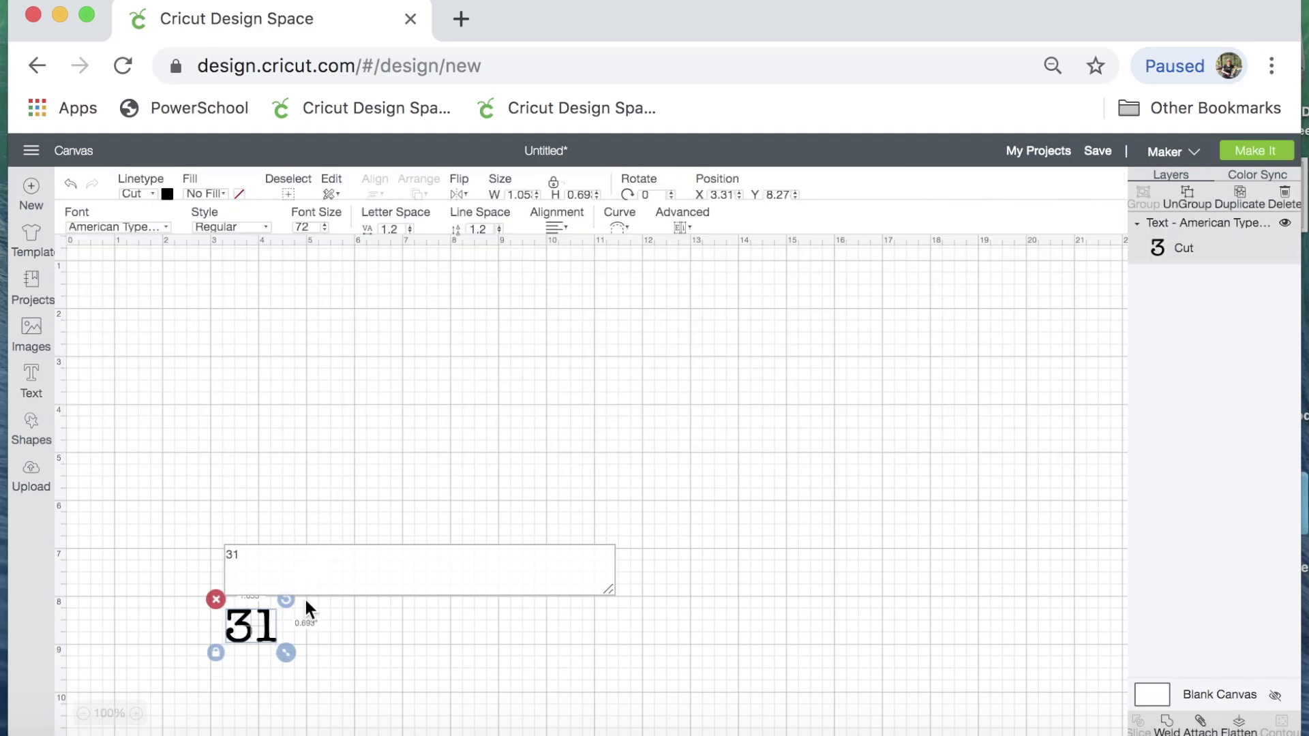
Enlarge the 31 proportionally to about 8.6 by 5.7 inches and position it near the canvas's upper-left corner
click(271, 626)
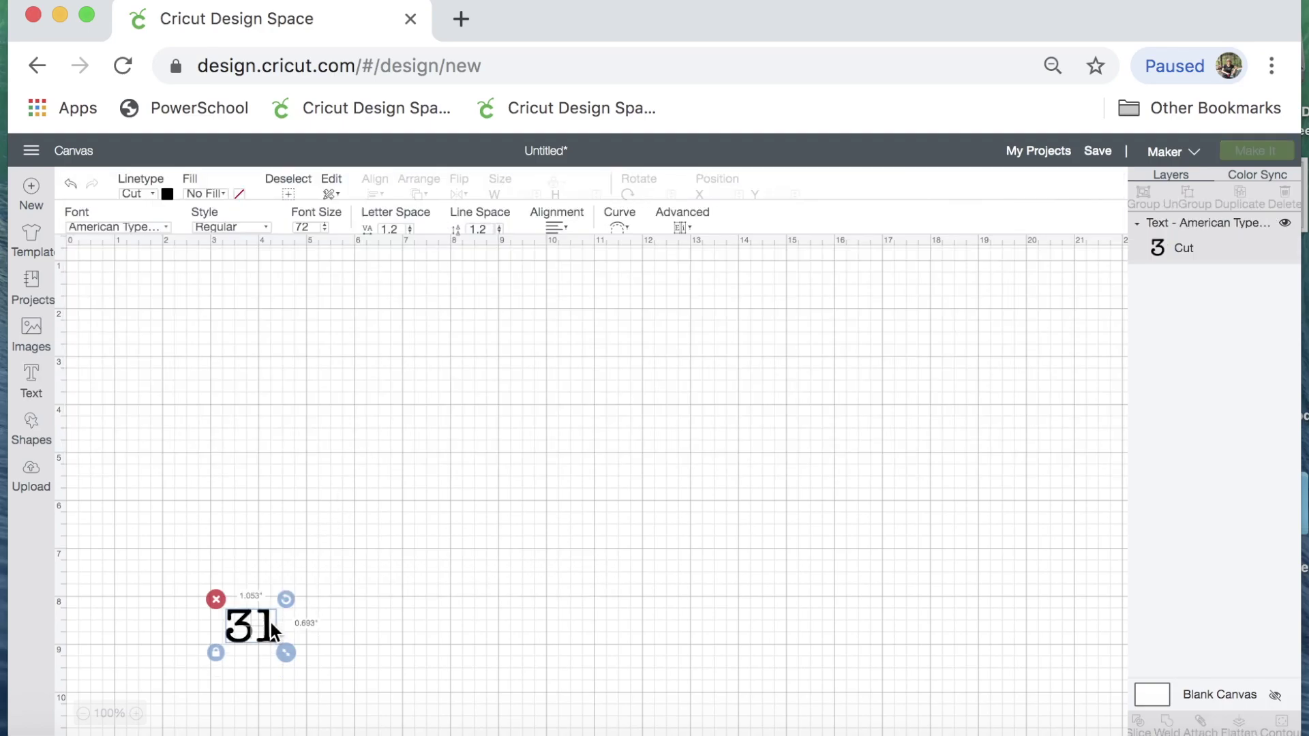
drag(270, 623, 570, 727)
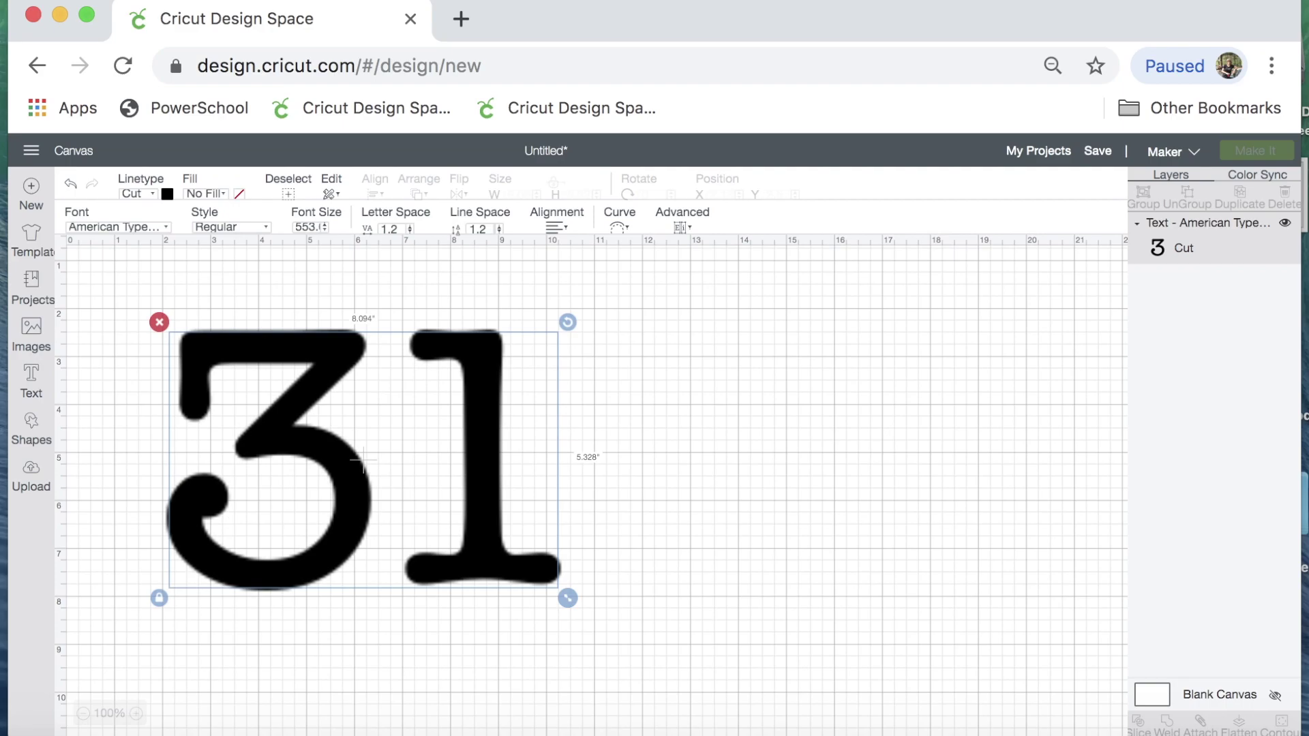
key(super+equal)
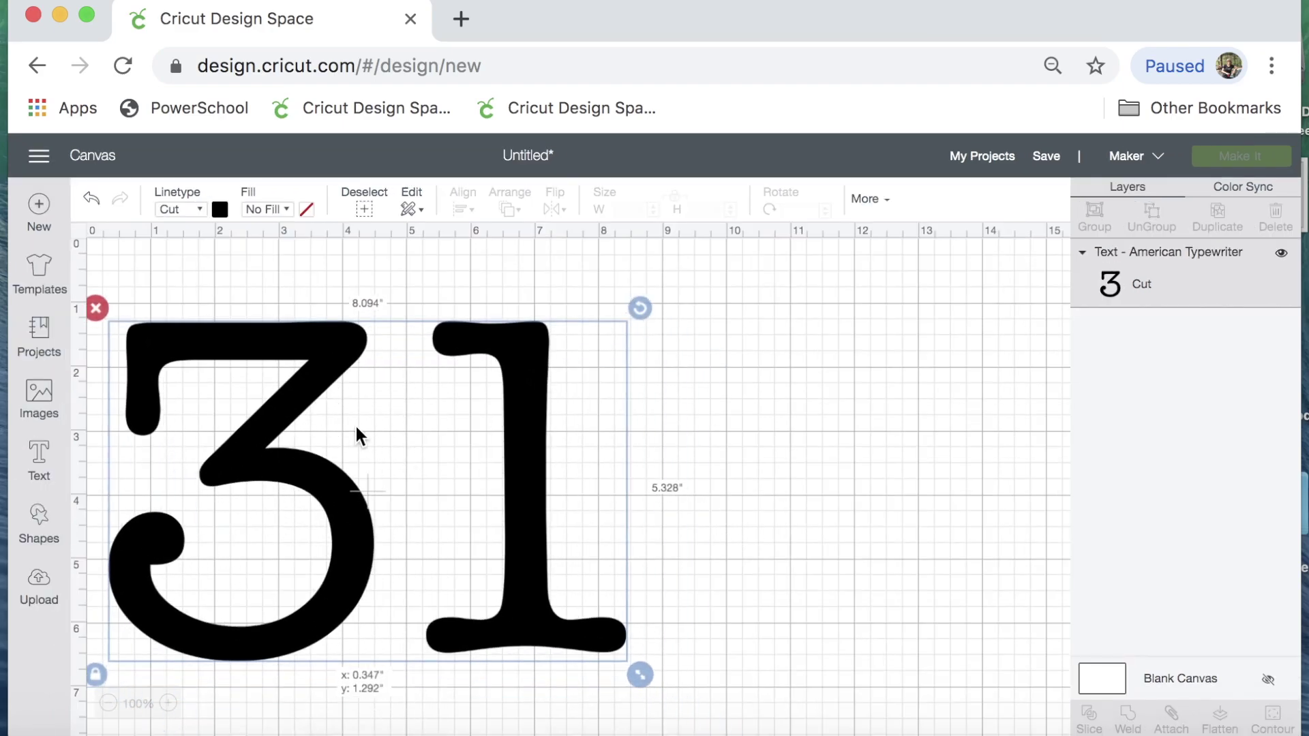
drag(355, 424, 370, 400)
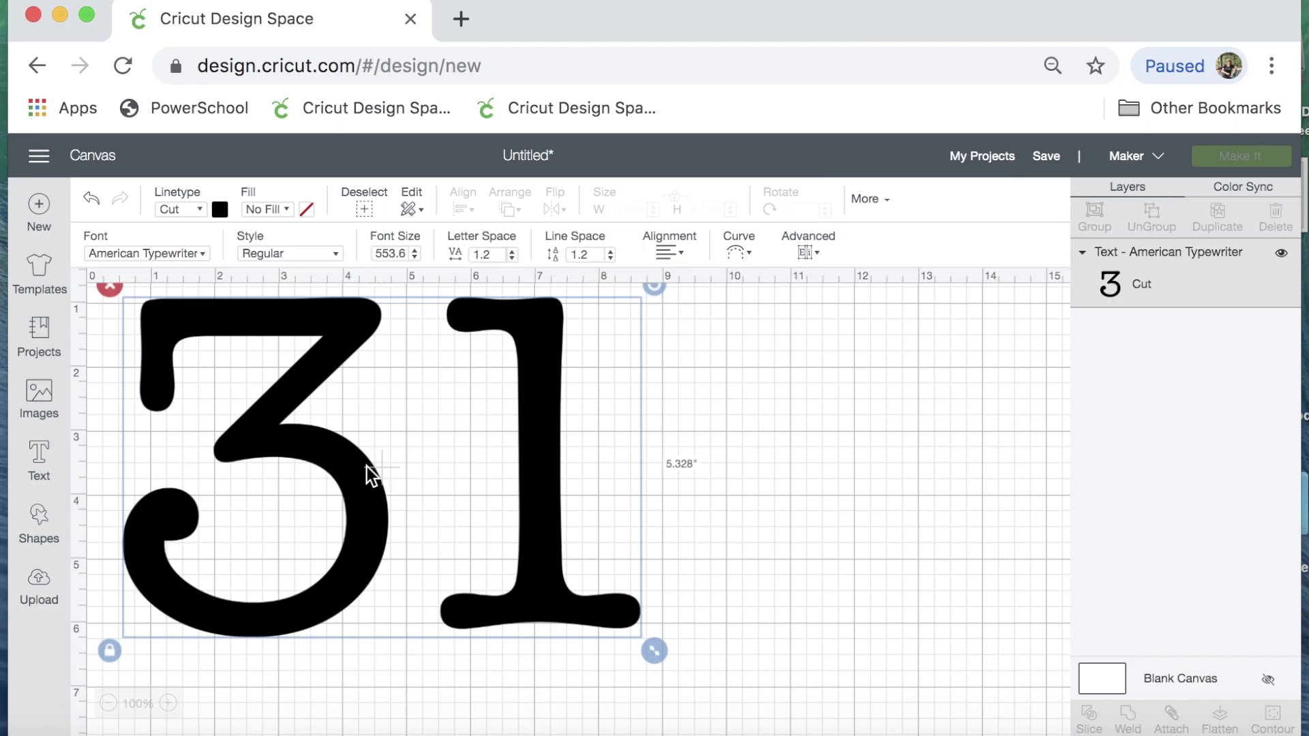
drag(379, 466, 380, 506)
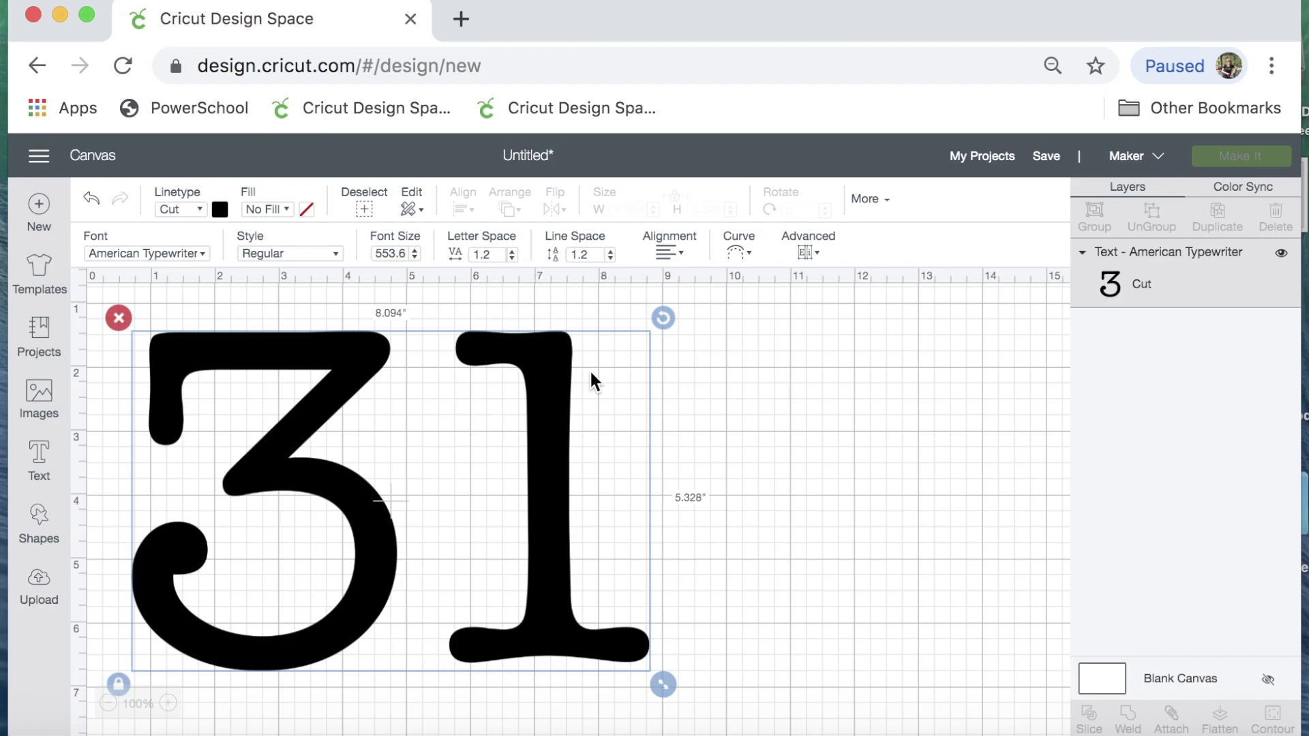
drag(664, 683, 696, 707)
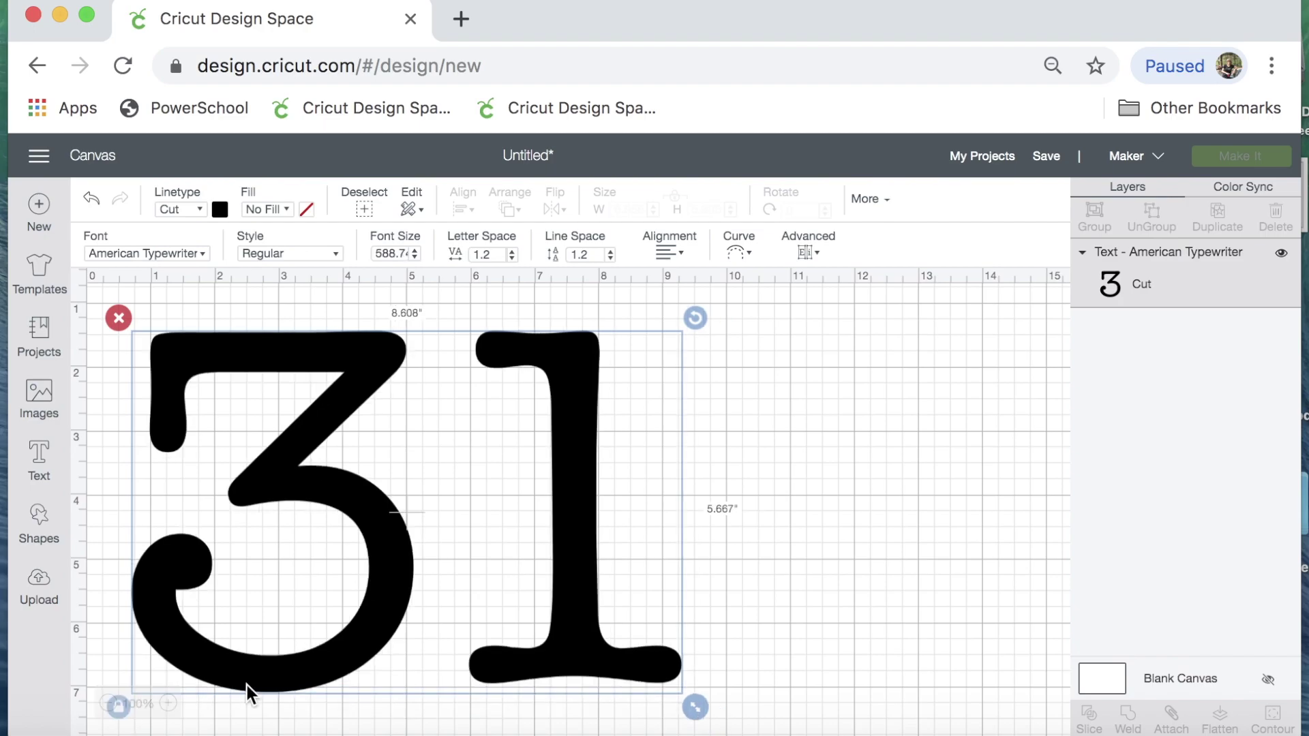
Stretch the 31 with unlocked proportions to about 8.7 by 8.5 inches and reduce its letter spacing to 1
key(super+minus)
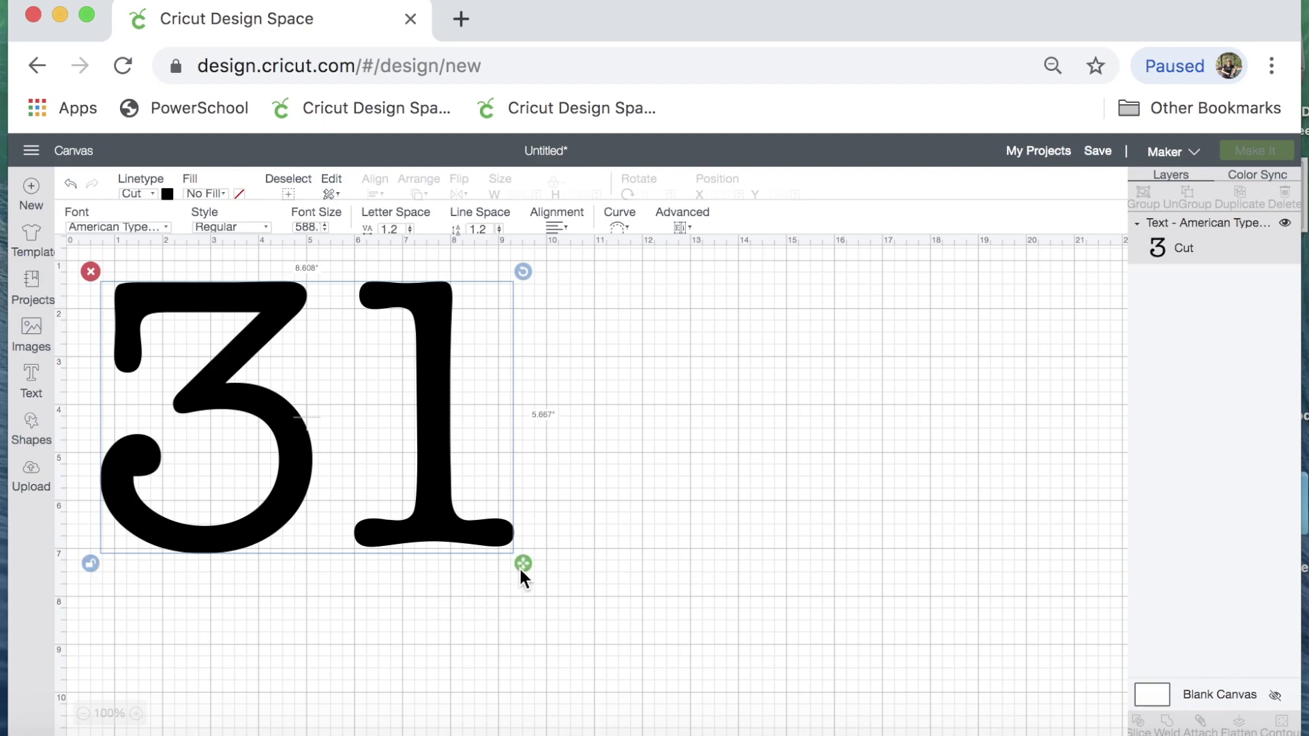
drag(522, 564, 526, 692)
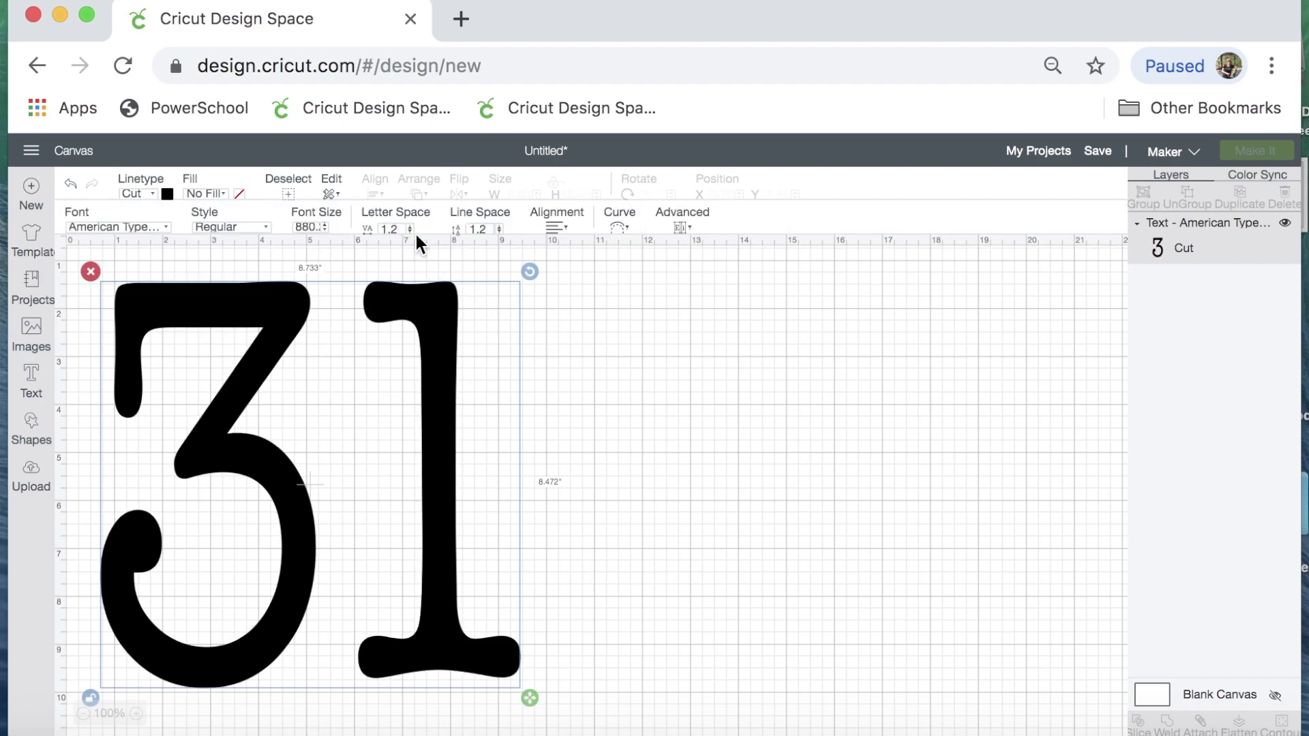
key(super+equal)
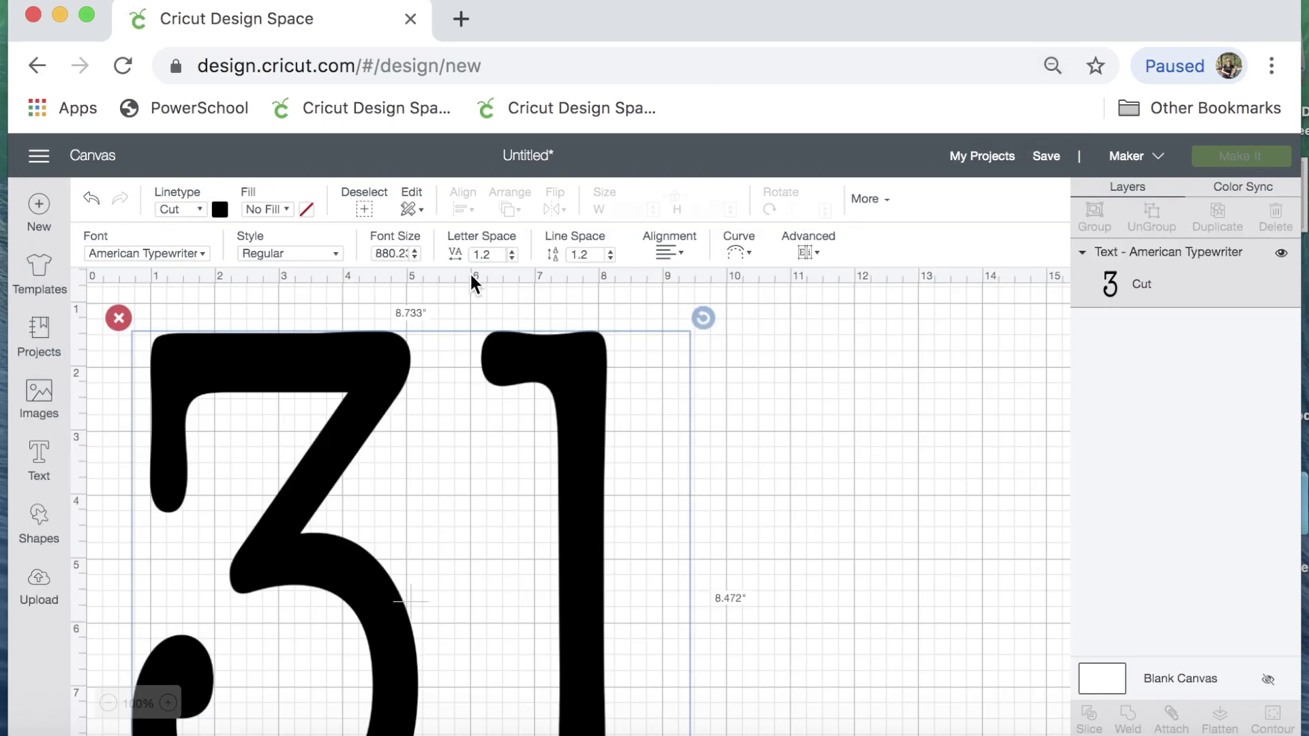
click(511, 257)
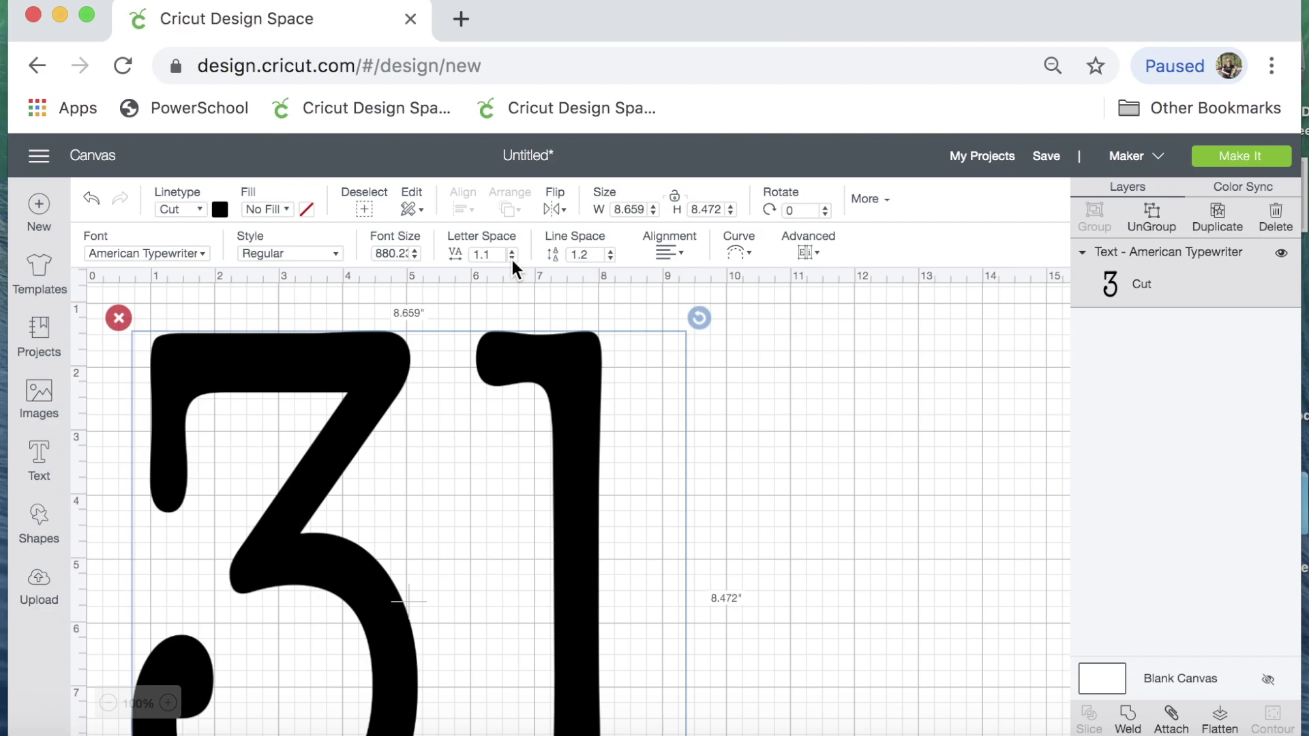
click(513, 259)
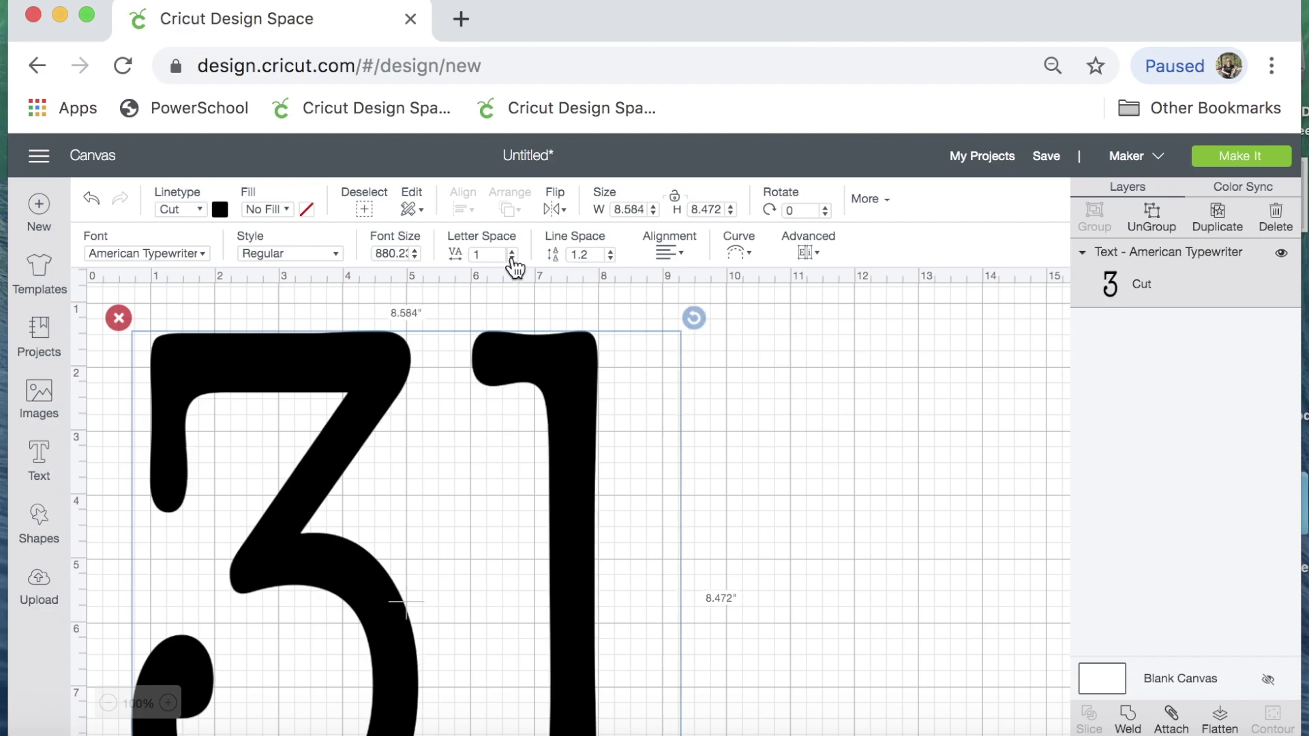
key(super+minus)
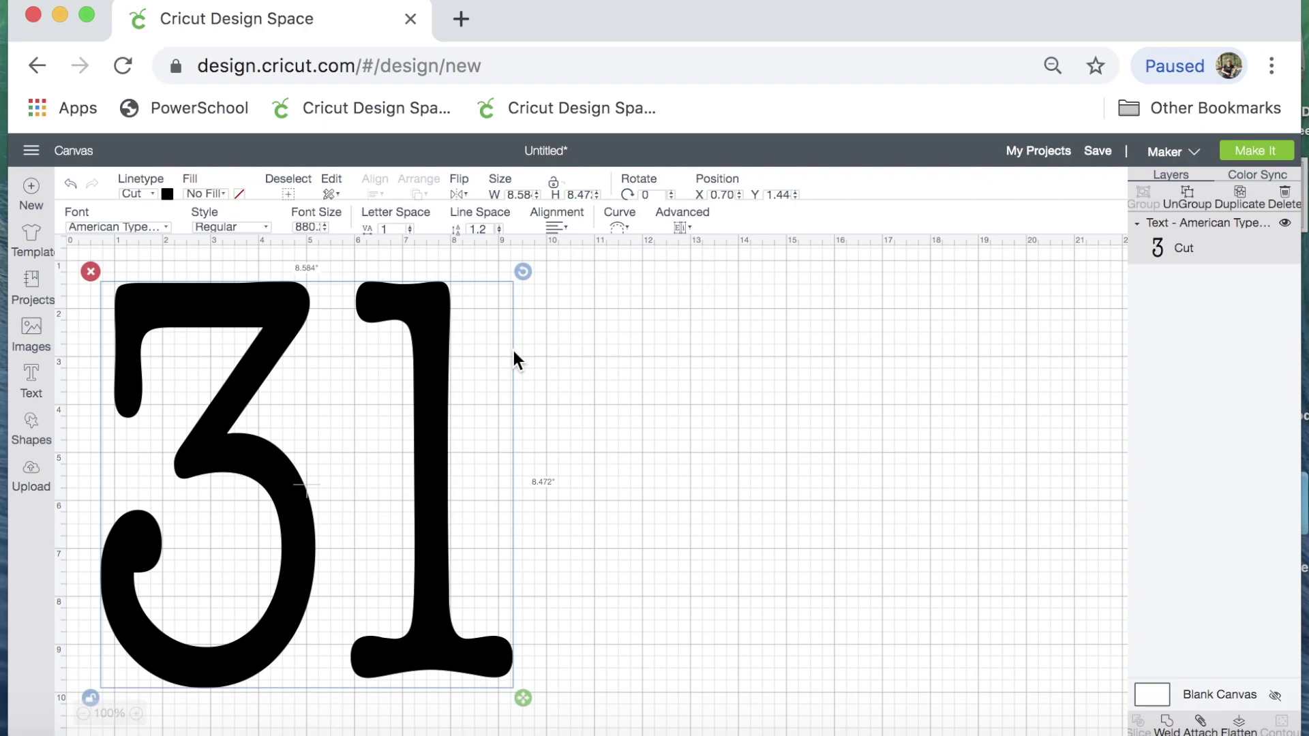
Insert the previously uploaded top-view spider image, the one without a thread, into the design
click(32, 478)
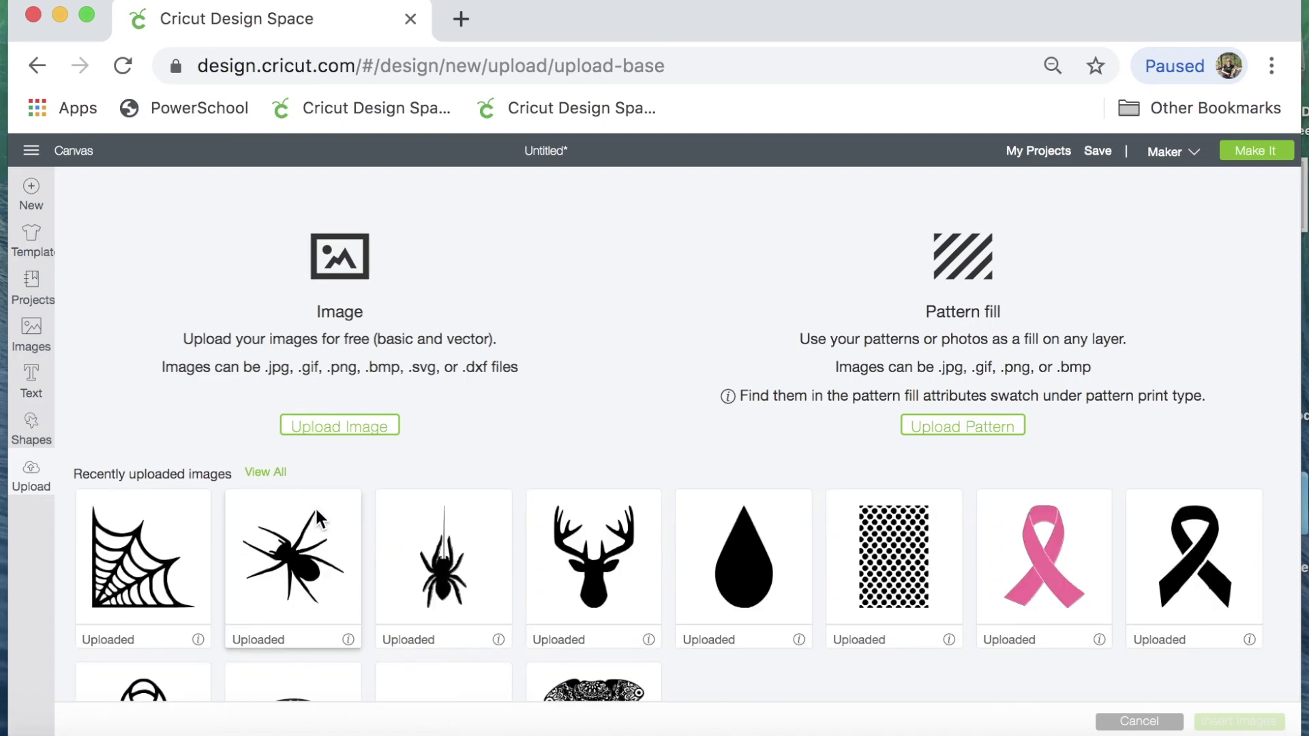
click(298, 582)
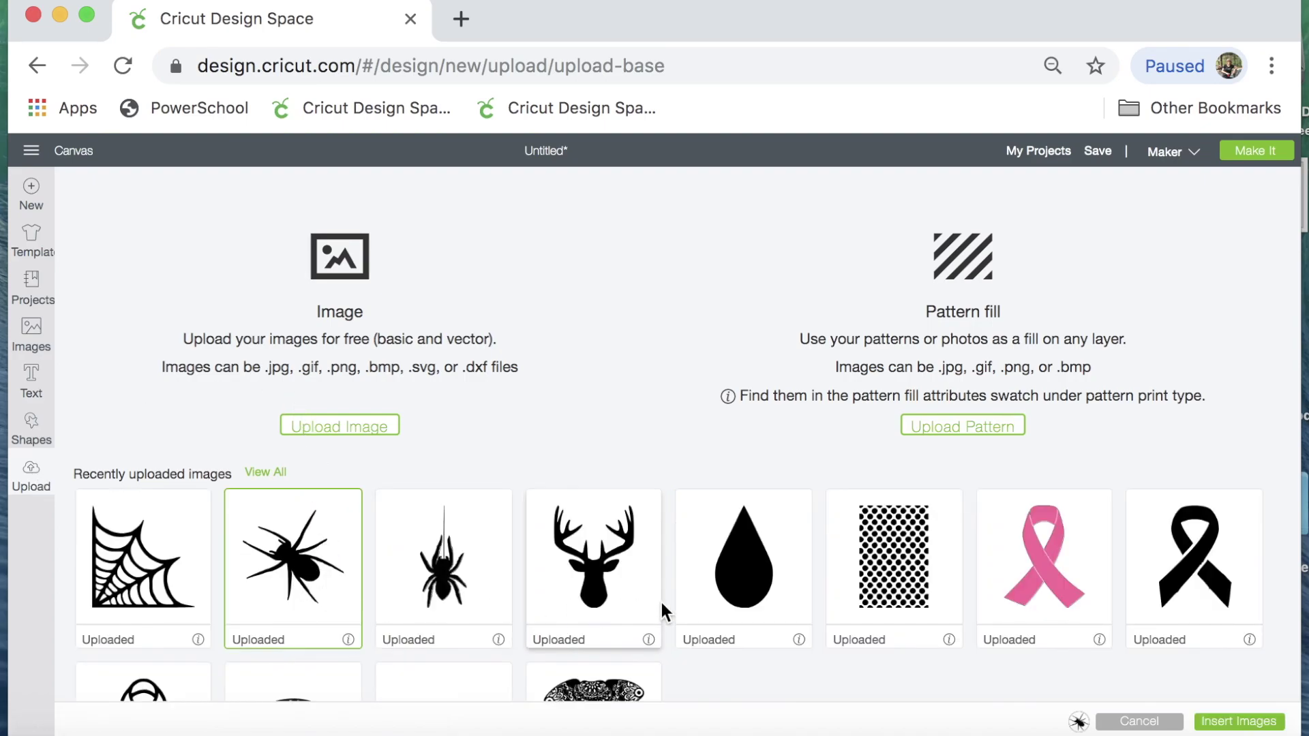
click(1229, 722)
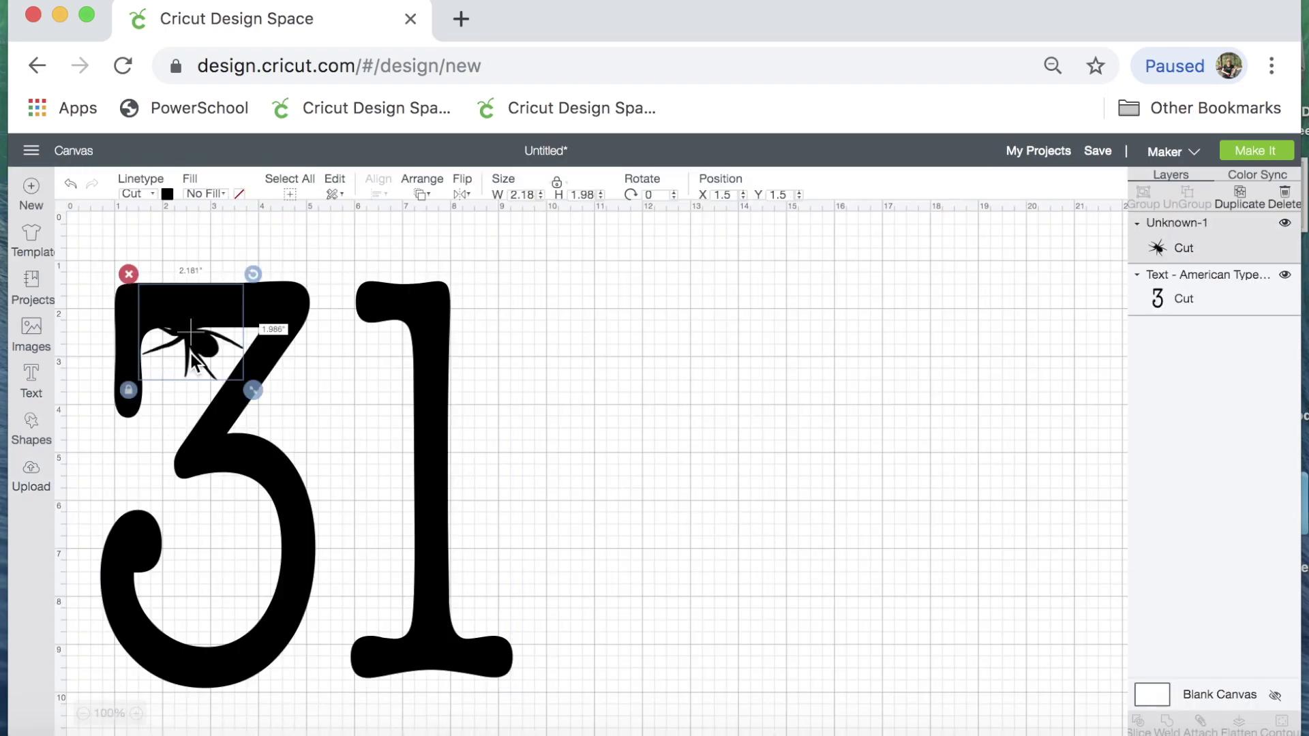
Shrink the spider to about 1.5 inches wide, rotate it about 43.5 degrees and place it between the 3 and the 1
drag(201, 357, 337, 450)
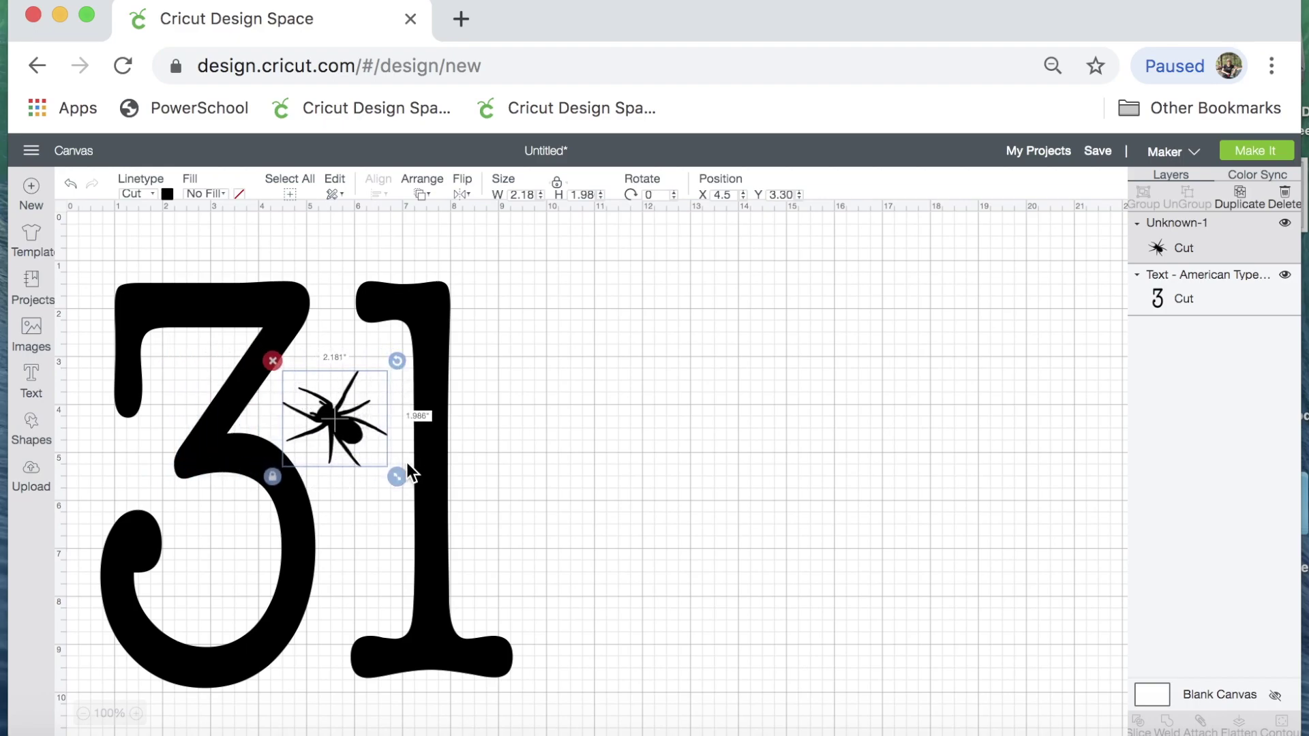
drag(396, 477, 366, 448)
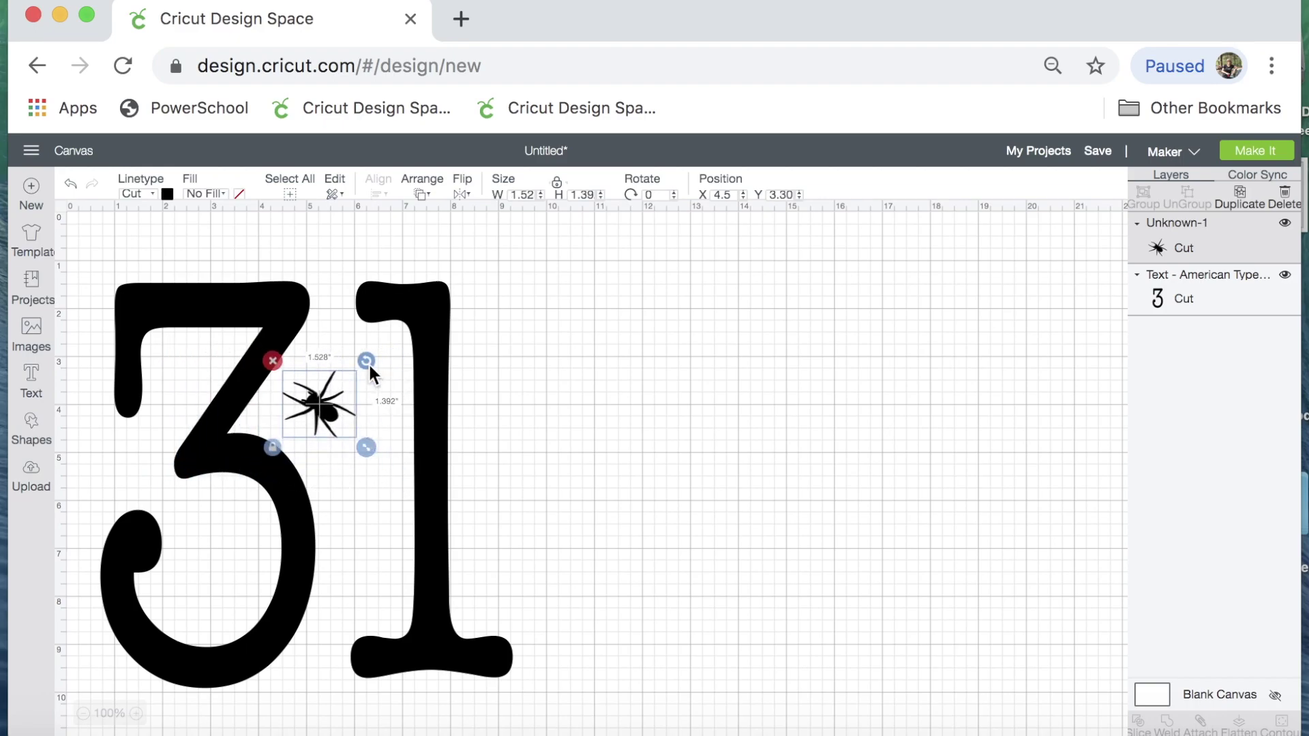
drag(369, 363, 379, 435)
click(326, 403)
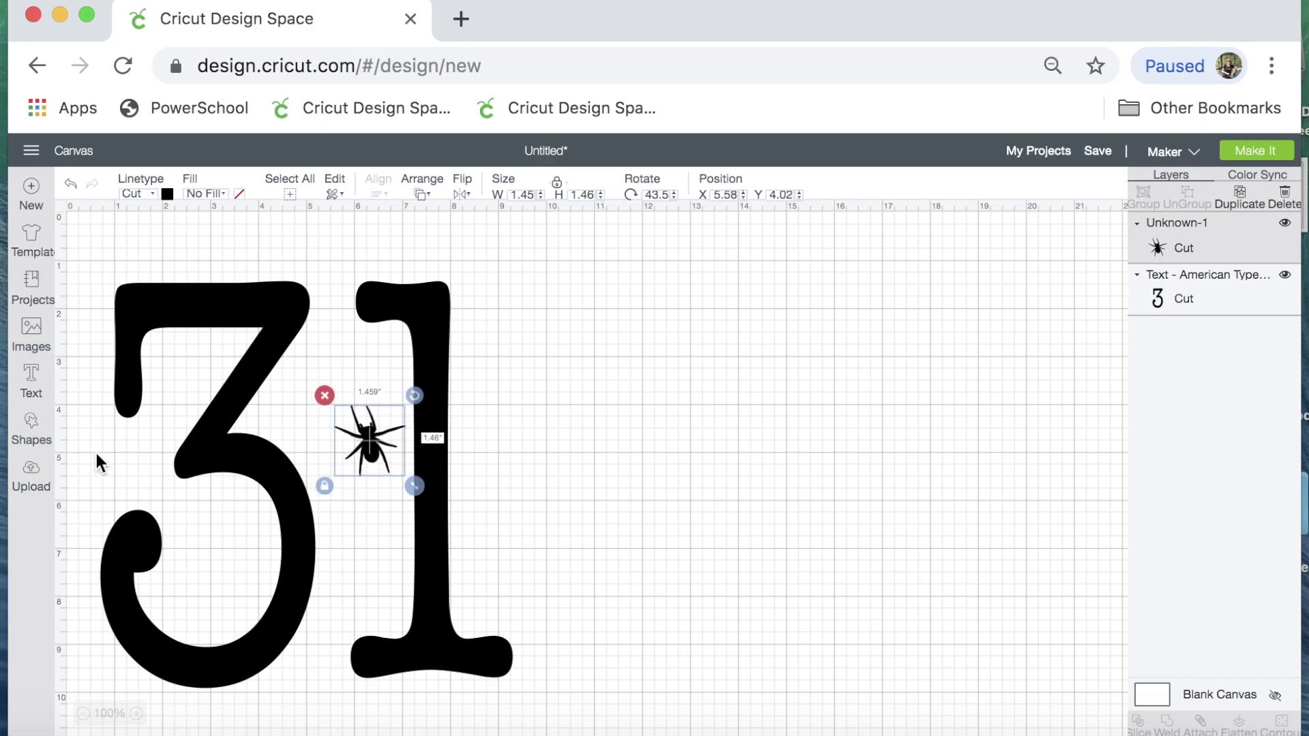
Add a square beside the 1 and reshape it into a thin vertical bar about 0.11 by 1.96 inches
click(42, 436)
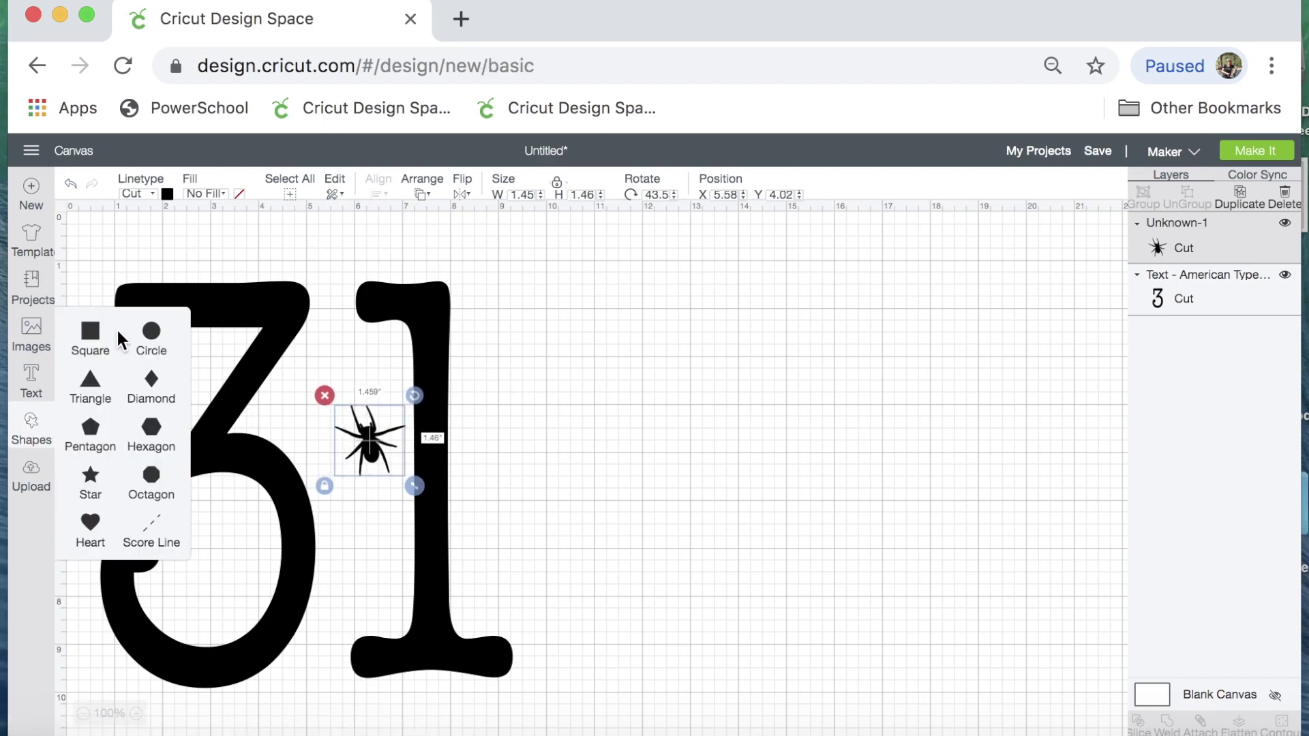
click(93, 338)
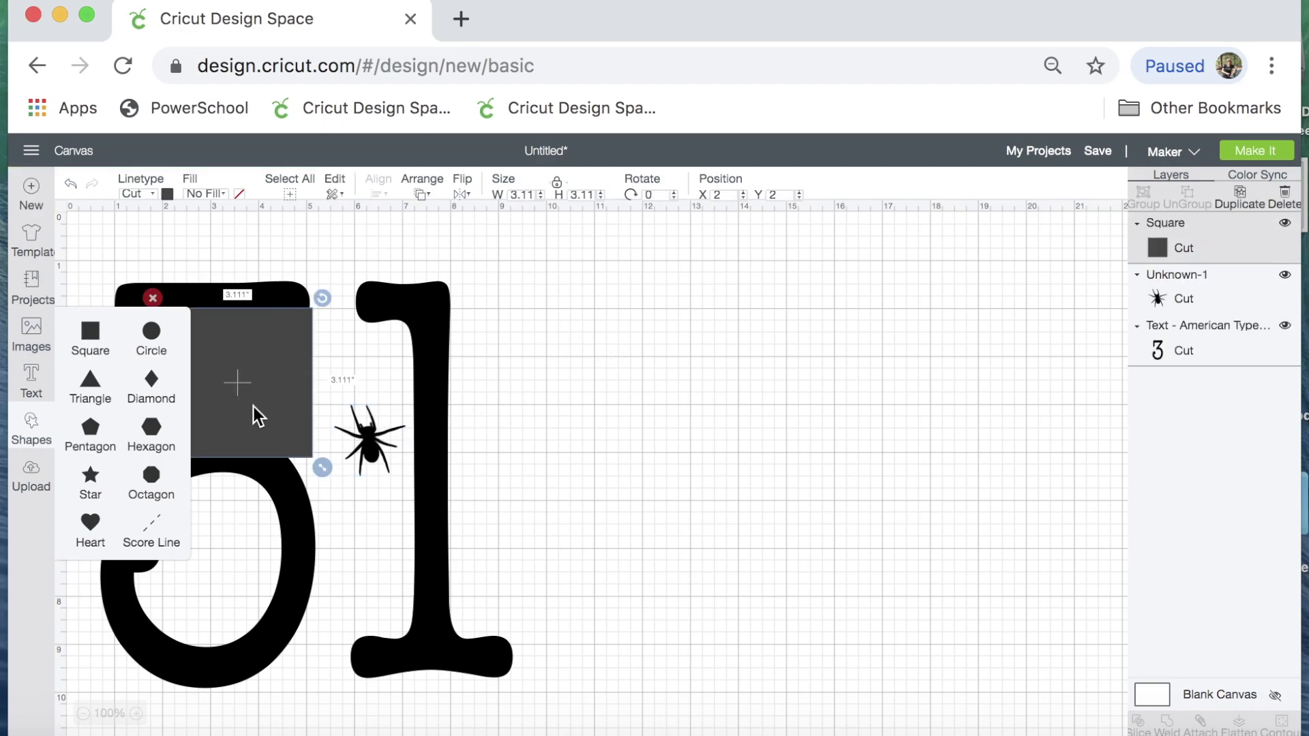
drag(254, 407, 571, 445)
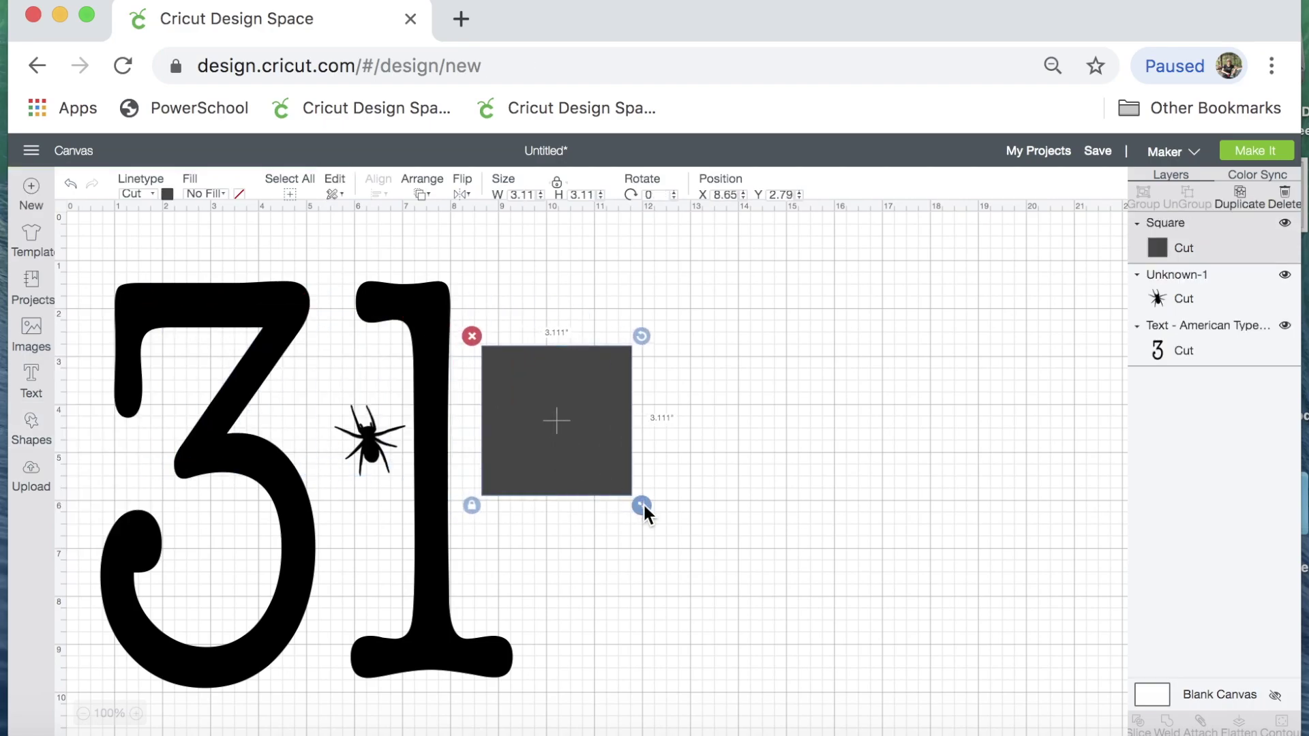
drag(644, 504, 530, 457)
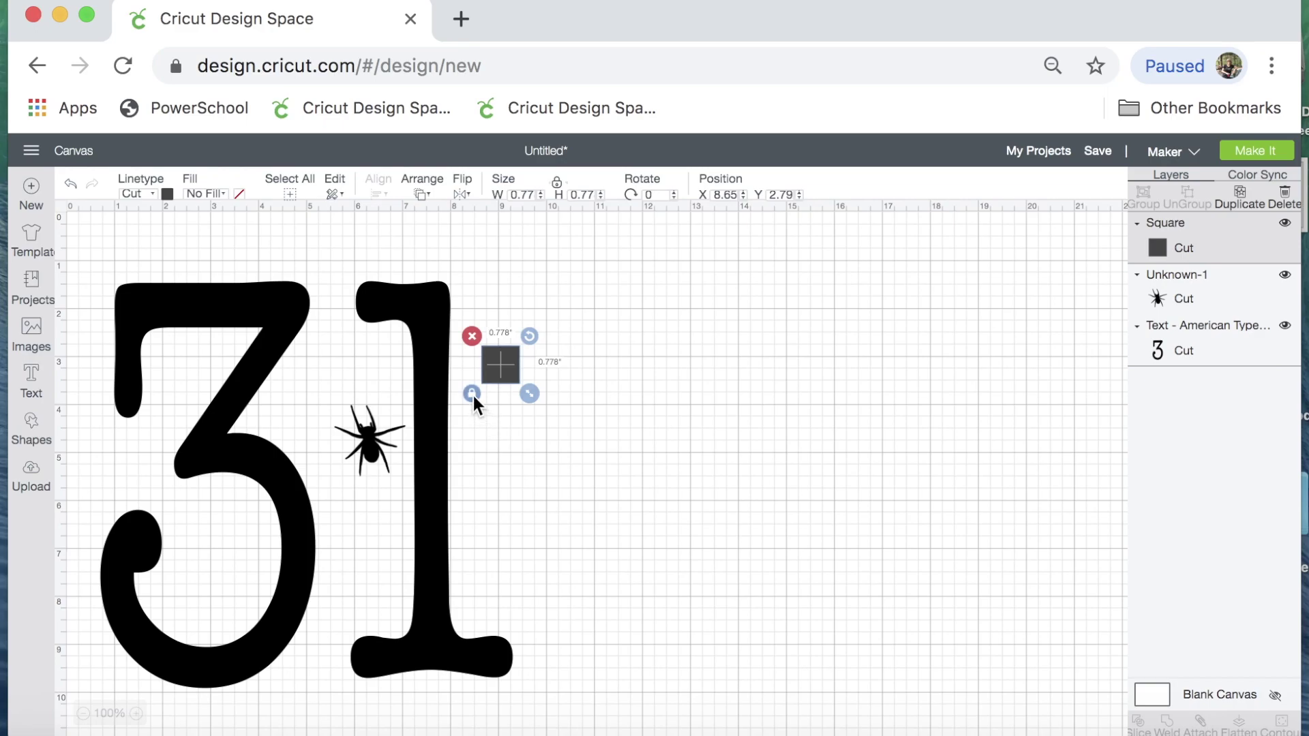
drag(530, 394, 496, 452)
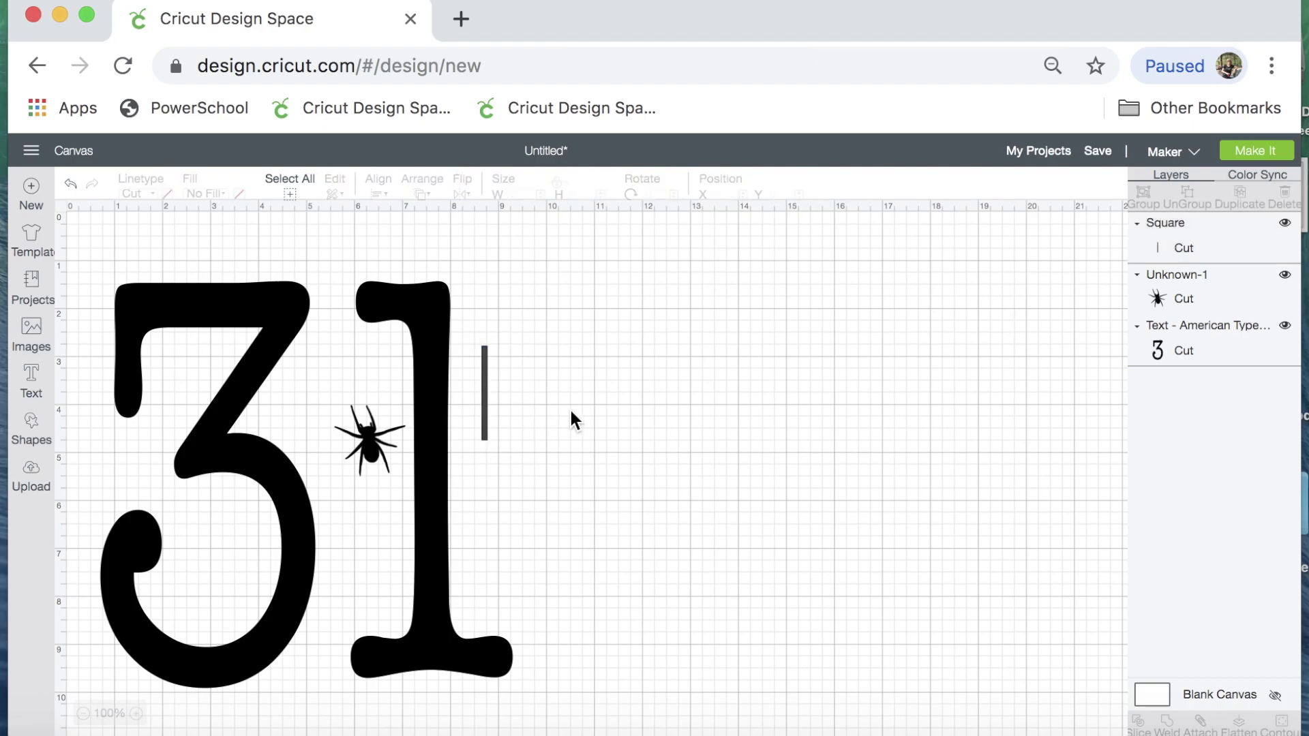
Hang the thin bar from the tip of the 1 and stretch it down to the spider, about 0.05 by 2.35 inches
drag(484, 384, 367, 357)
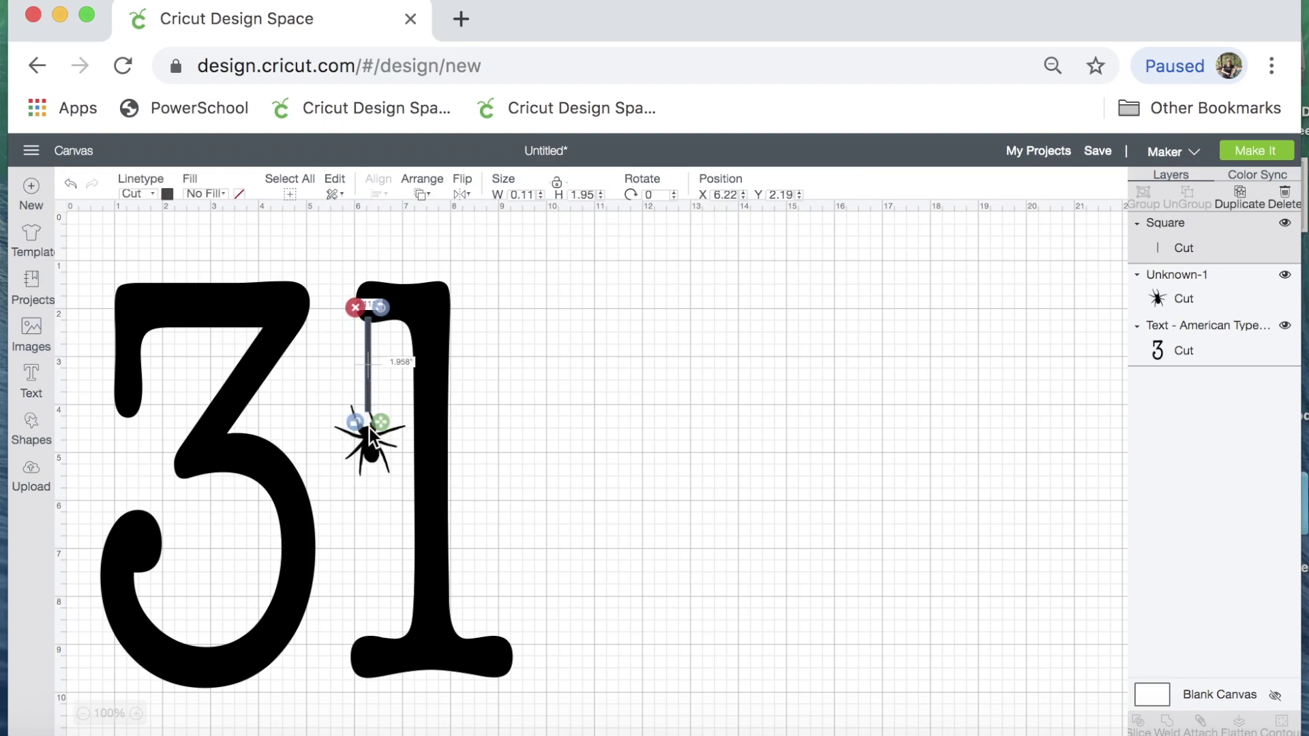
drag(381, 424, 379, 444)
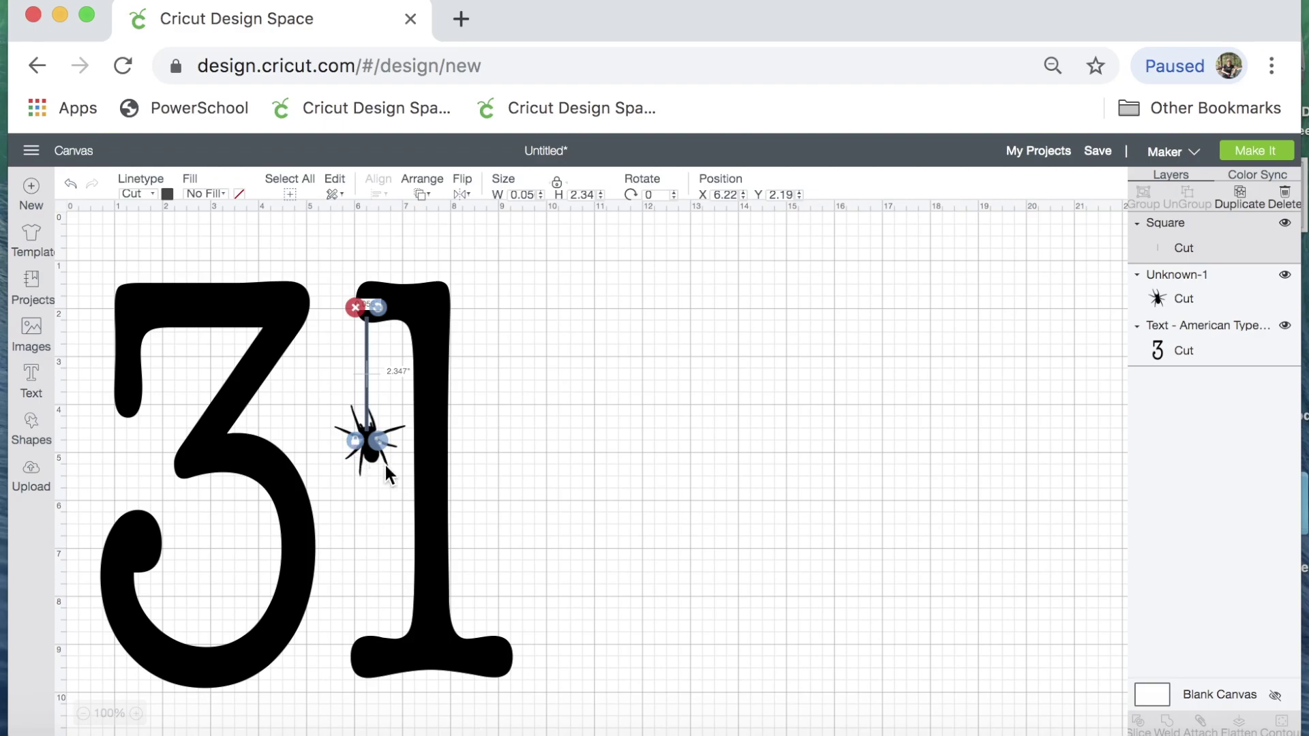
click(616, 382)
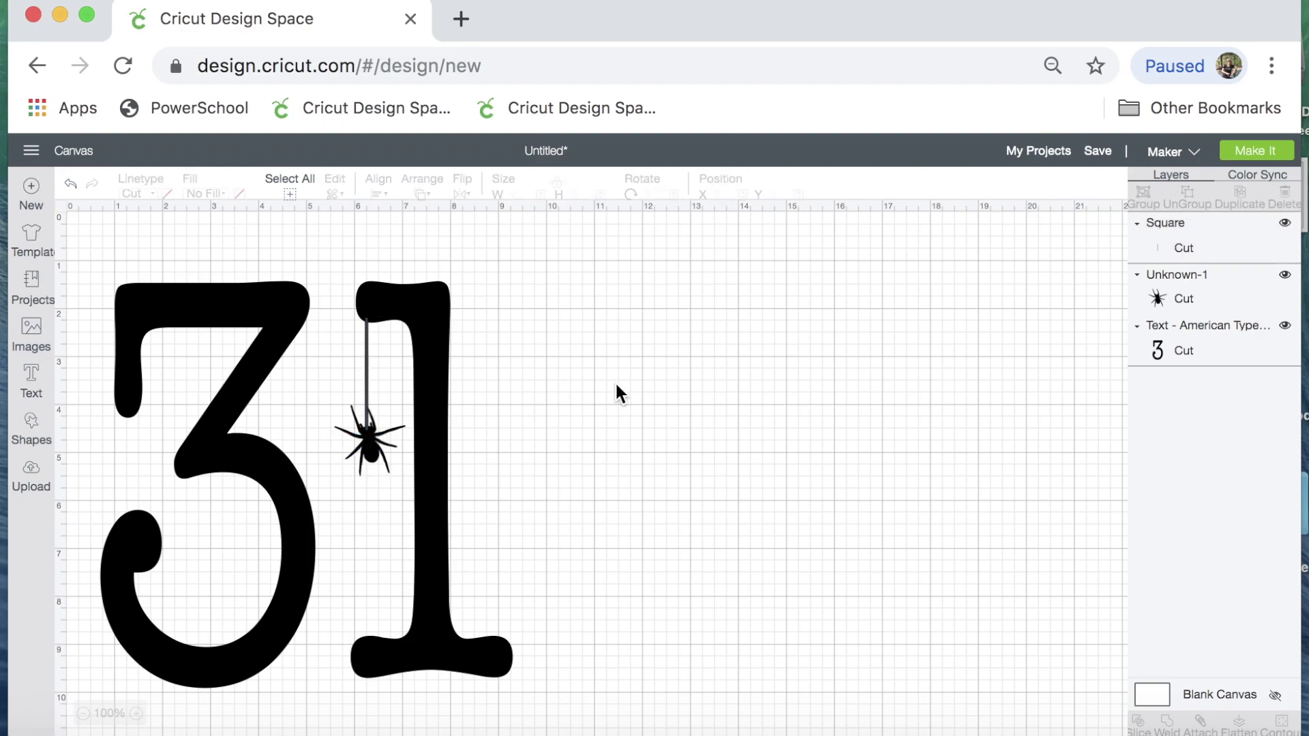
Rotate the spider slightly further clockwise so it hangs straight below its thread
click(370, 445)
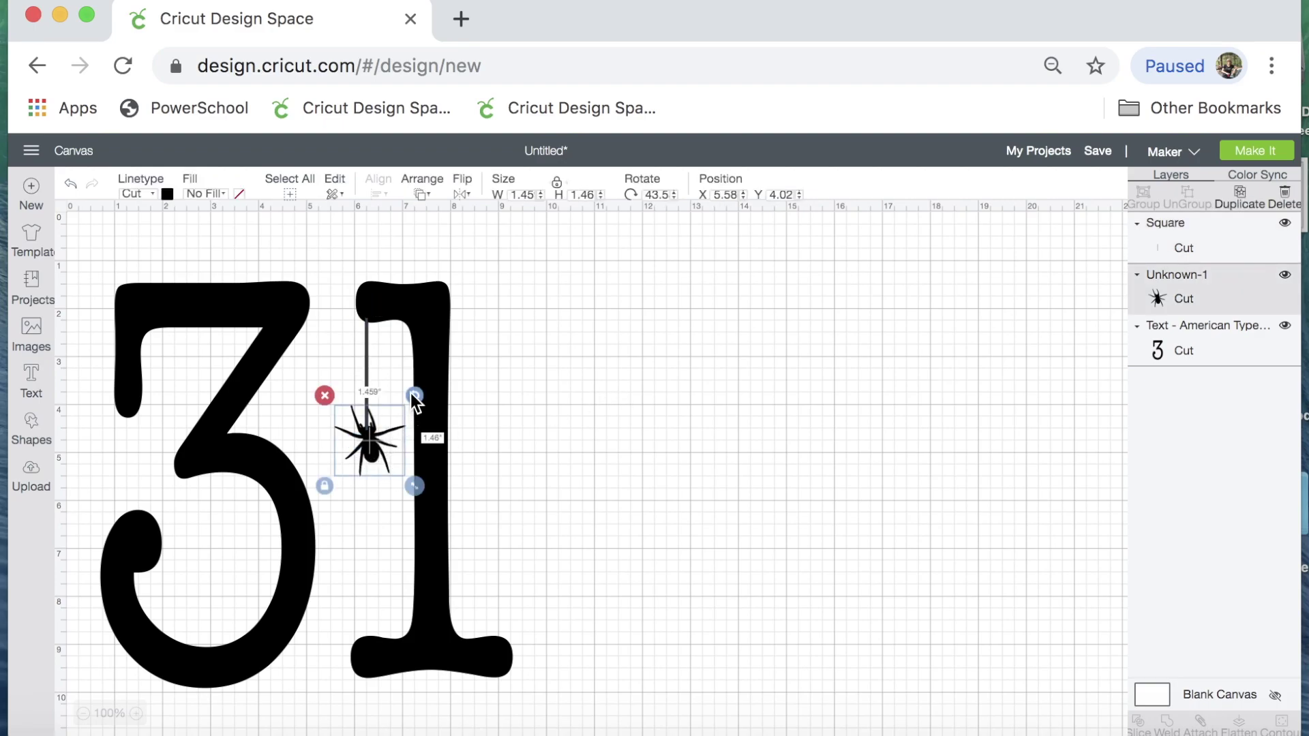
drag(412, 398, 415, 406)
click(576, 366)
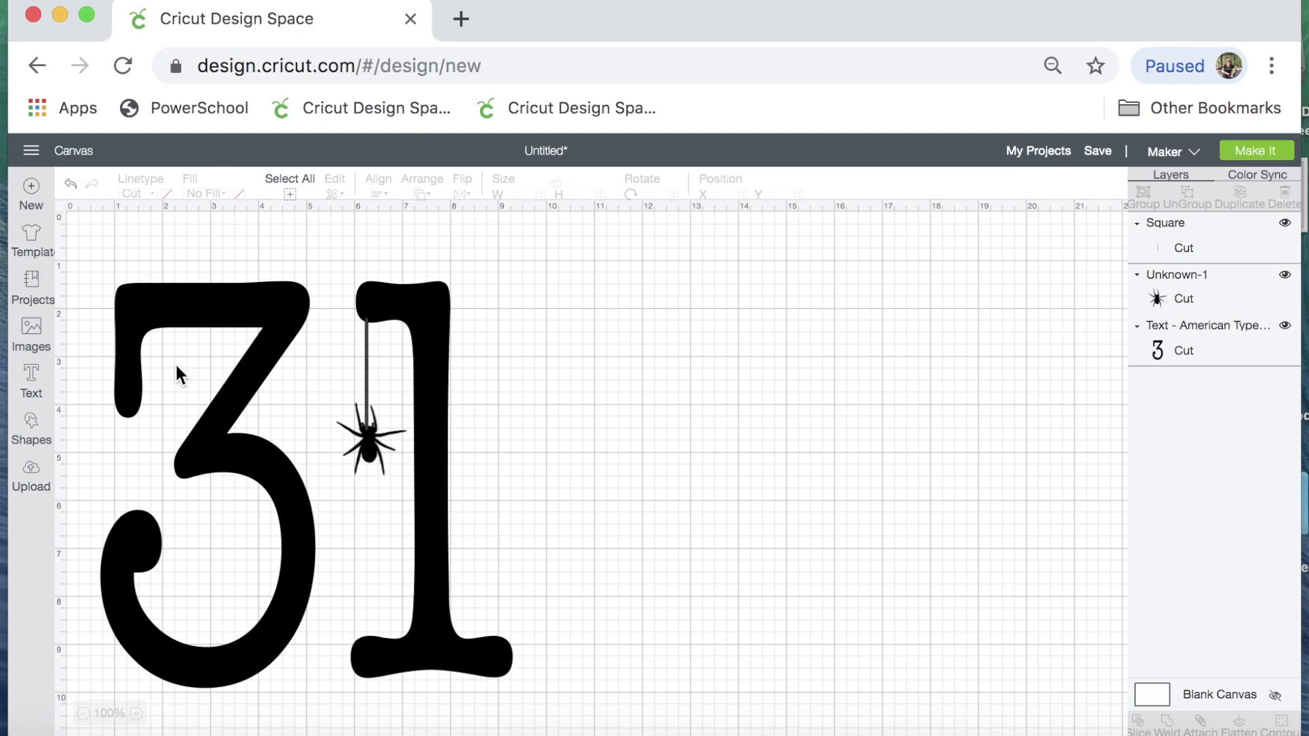
Insert the previously uploaded corner spider web image and move it to the empty canvas area beside the 1
click(31, 477)
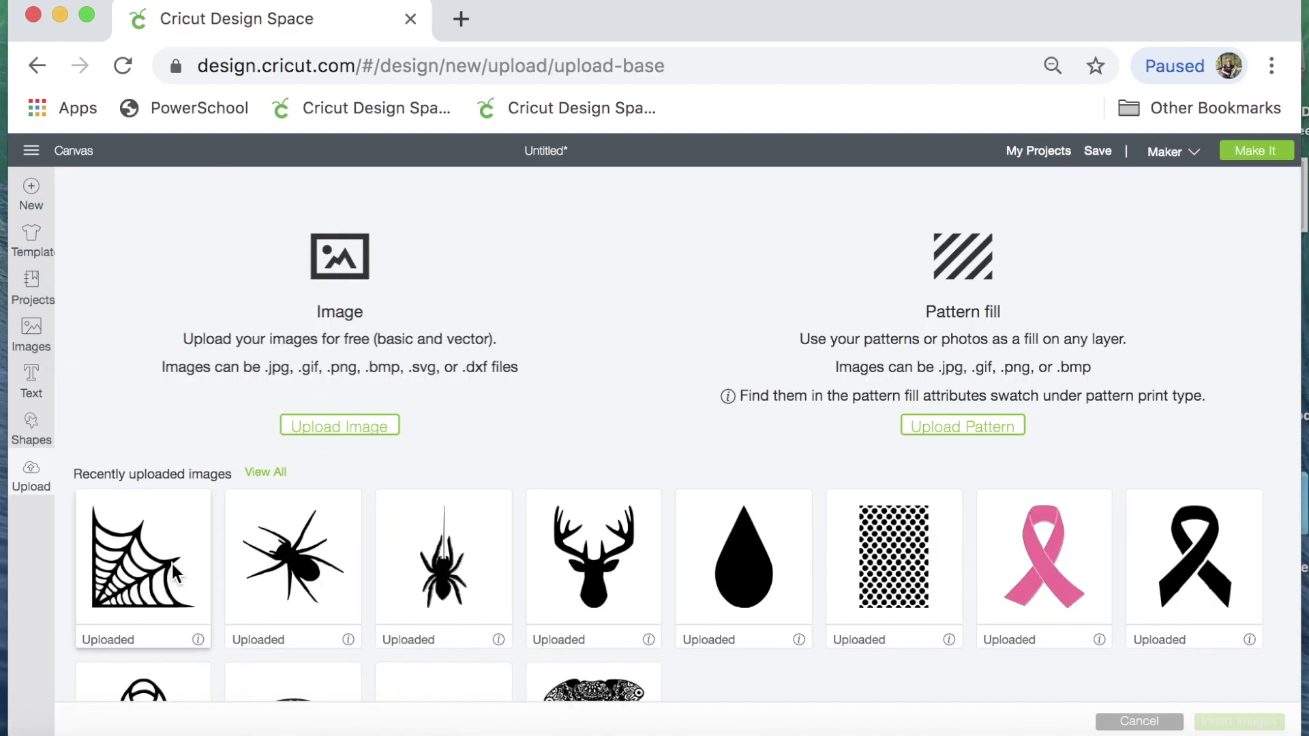
click(140, 577)
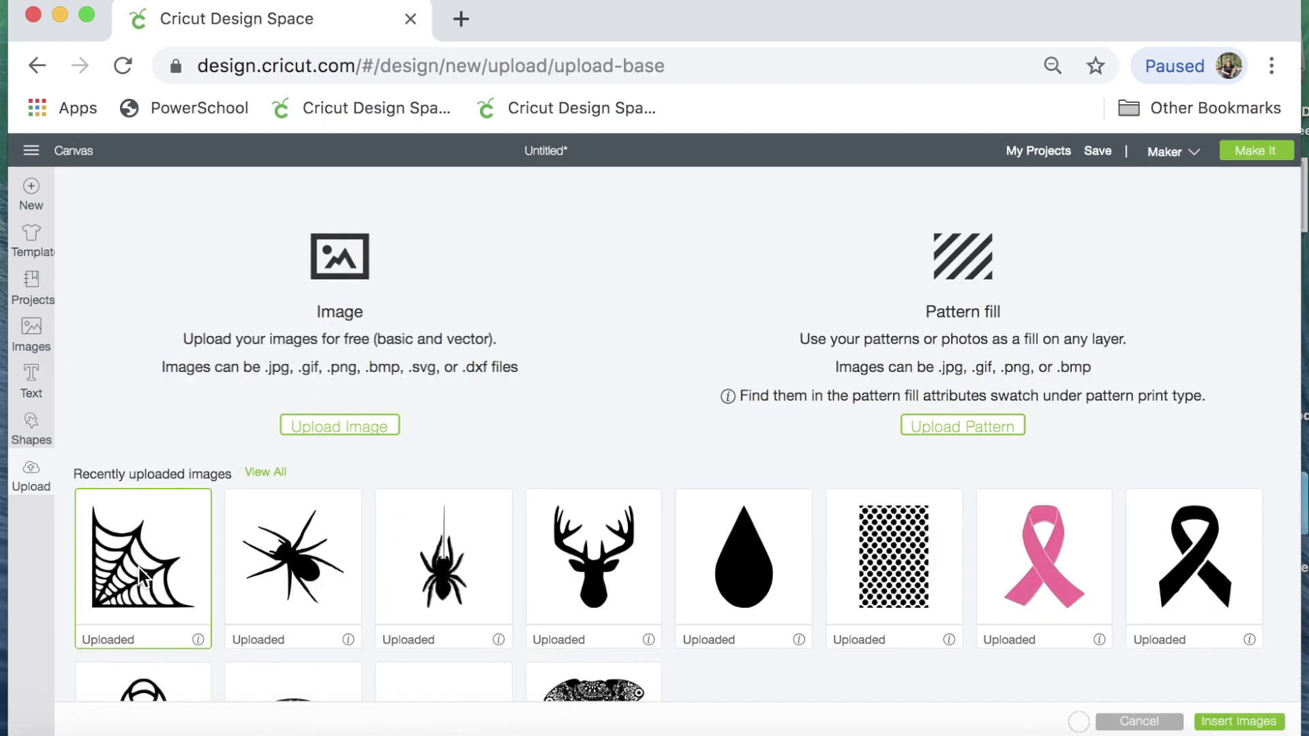
click(1227, 725)
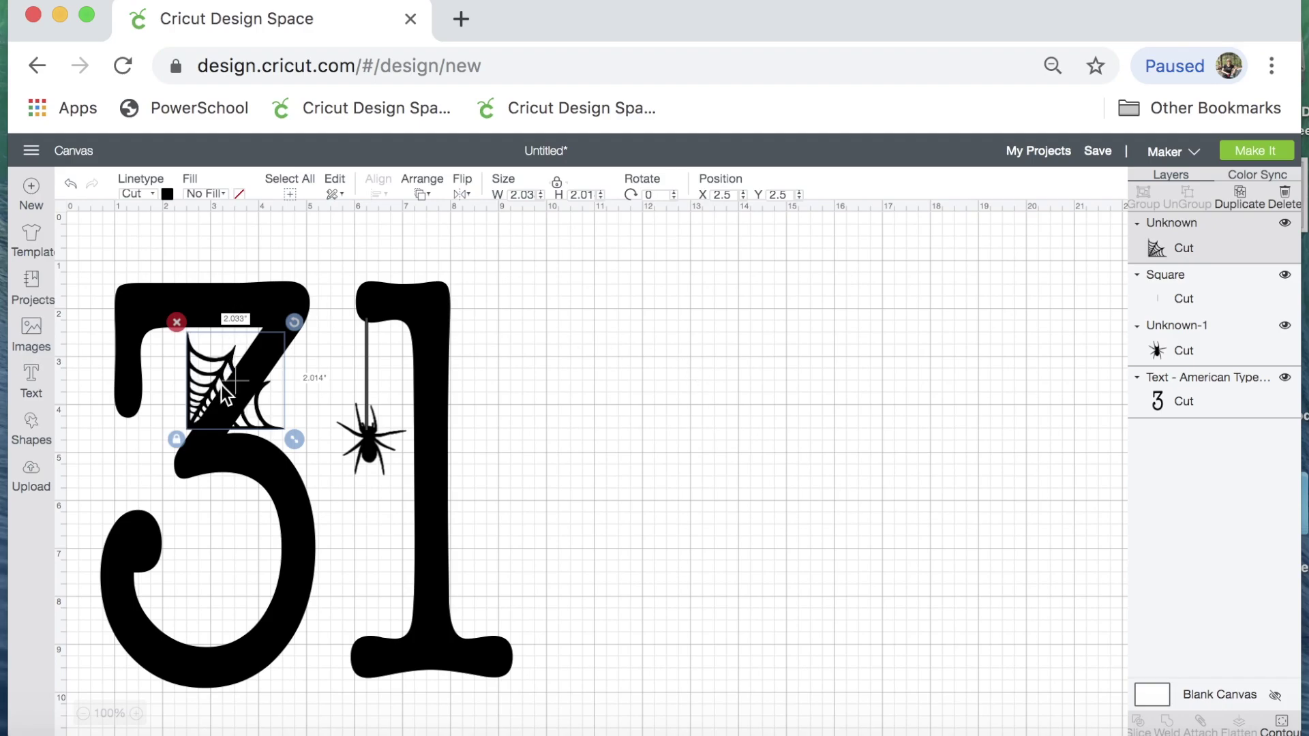
drag(222, 386, 592, 384)
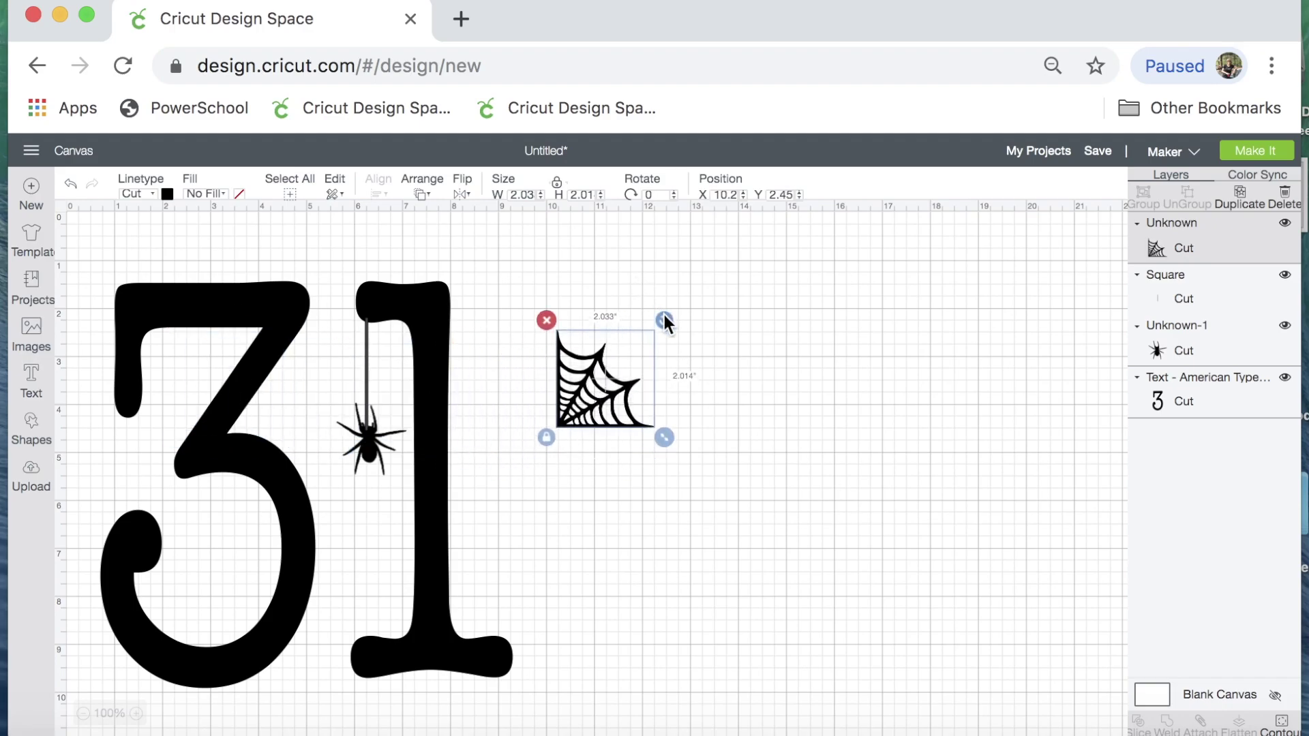
Rotate the spider web about 180 degrees and enlarge it to about 4.36 by 4.3 inches
drag(665, 320, 574, 414)
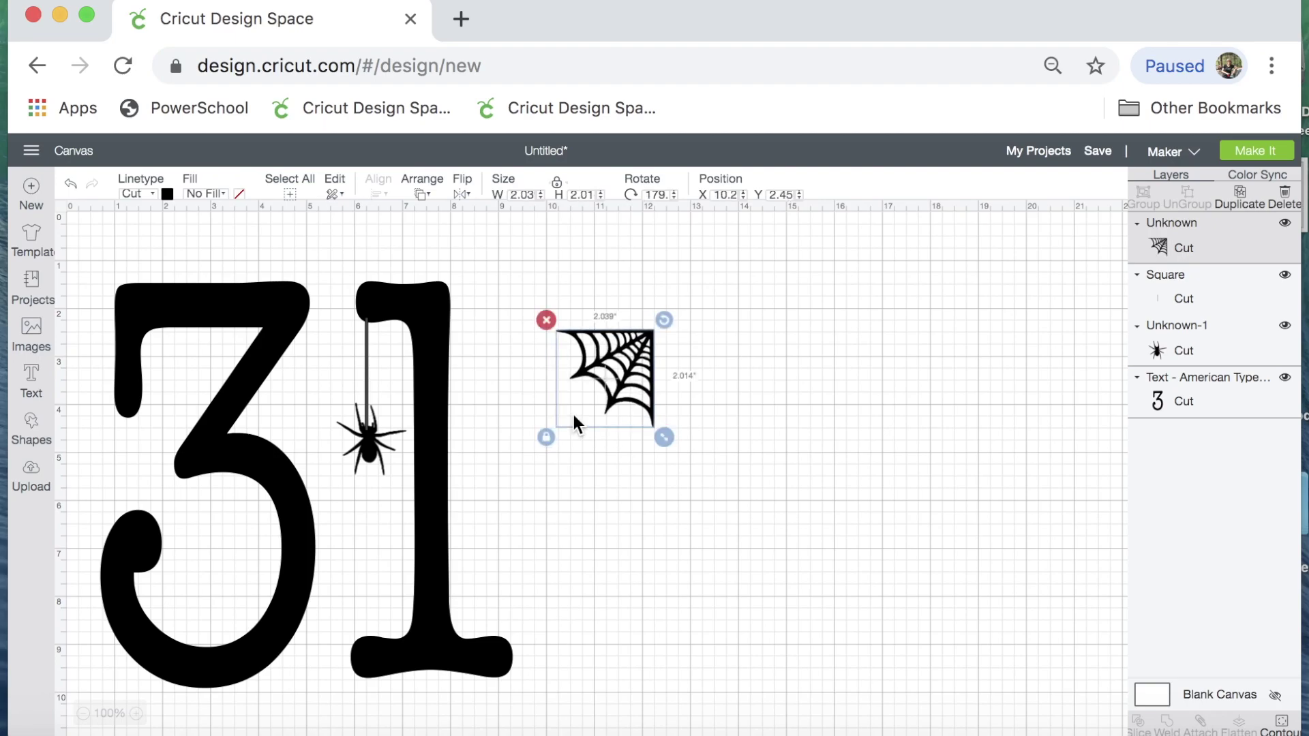
drag(665, 439, 801, 614)
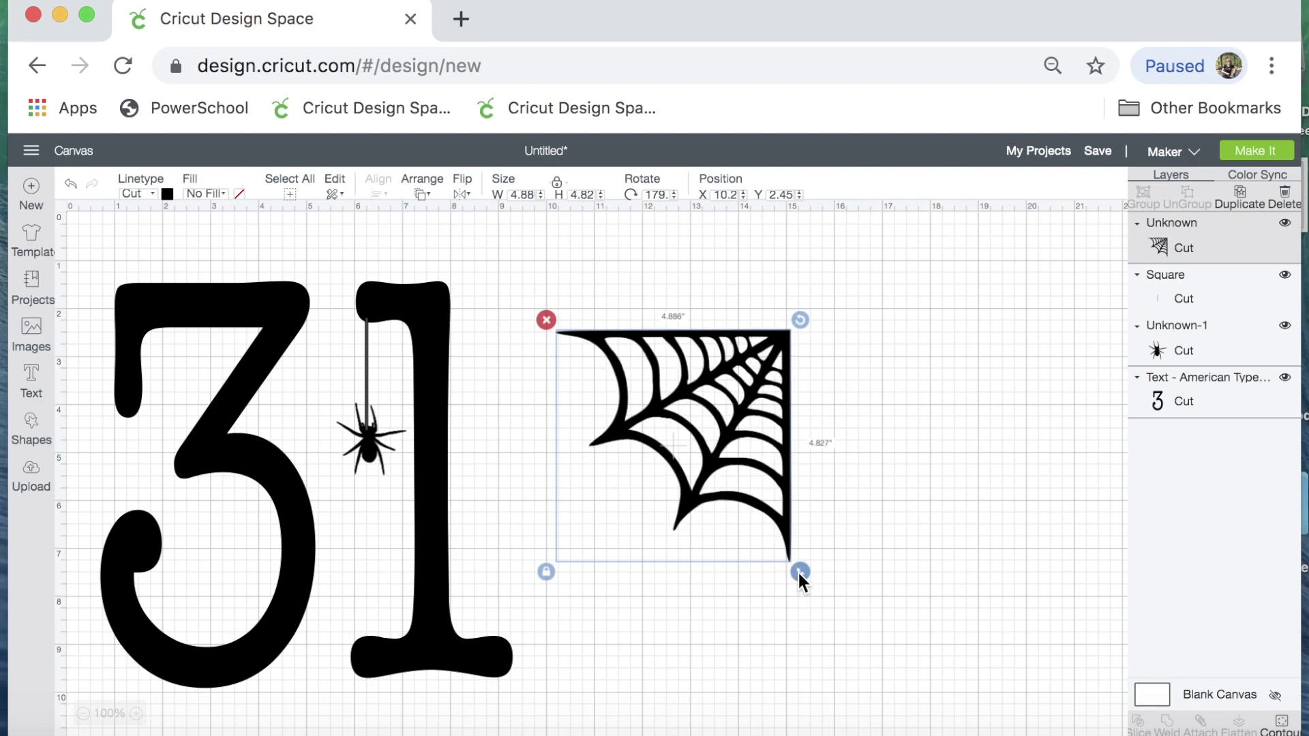
drag(797, 567, 774, 544)
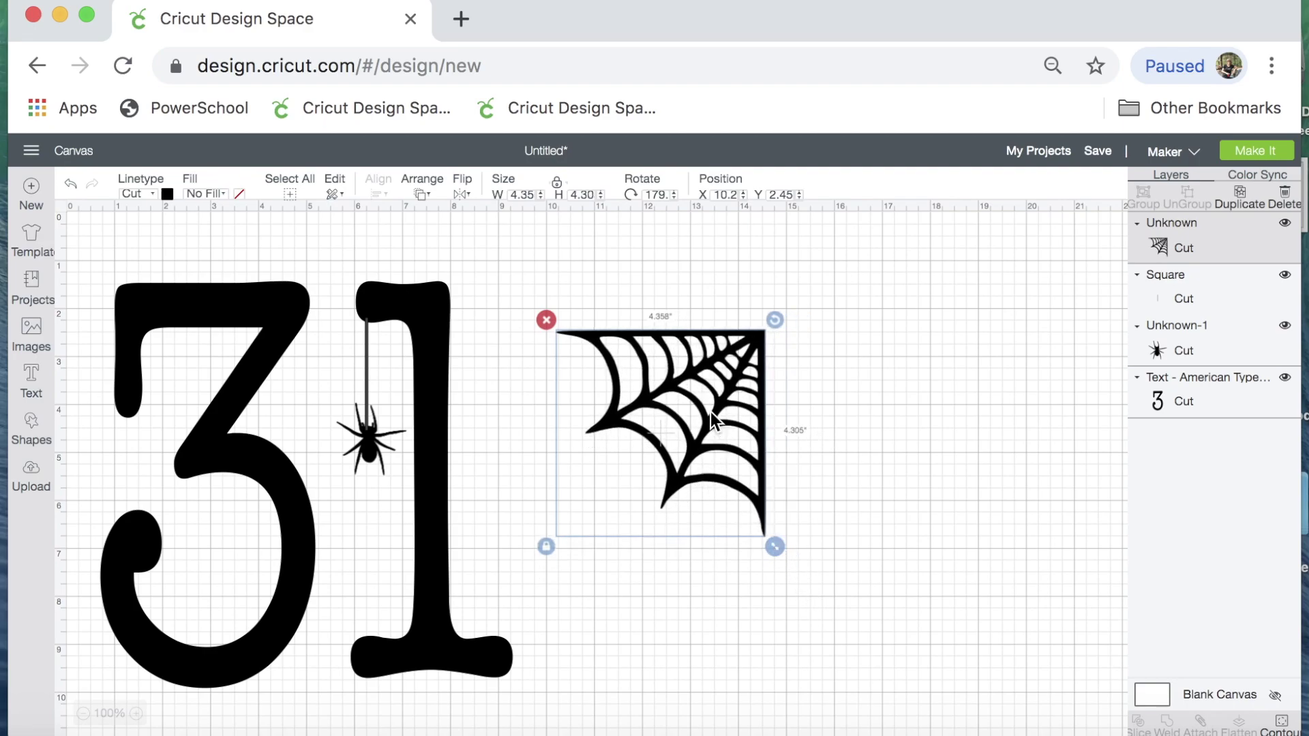
Place the web over the upper part of the 1 and shift the 31 text up to about X 0.61, Y 0.91
drag(711, 412, 431, 317)
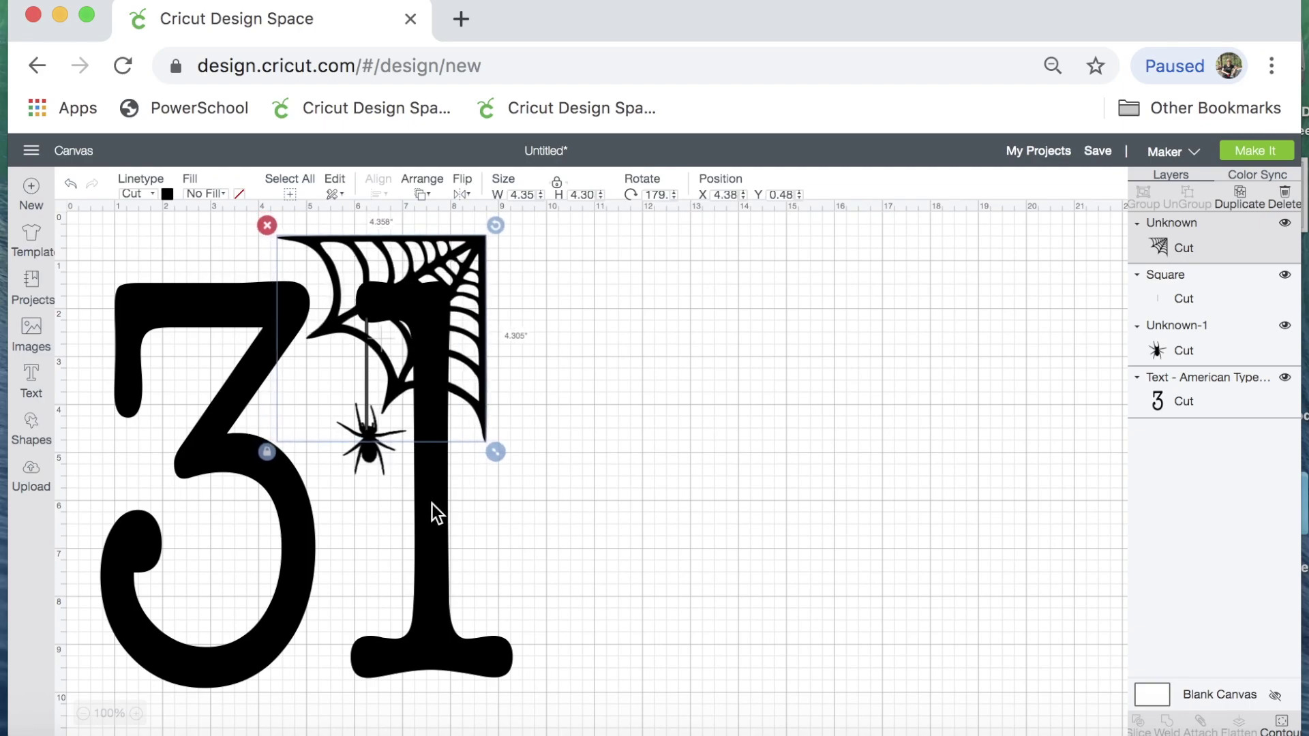
drag(432, 509, 427, 484)
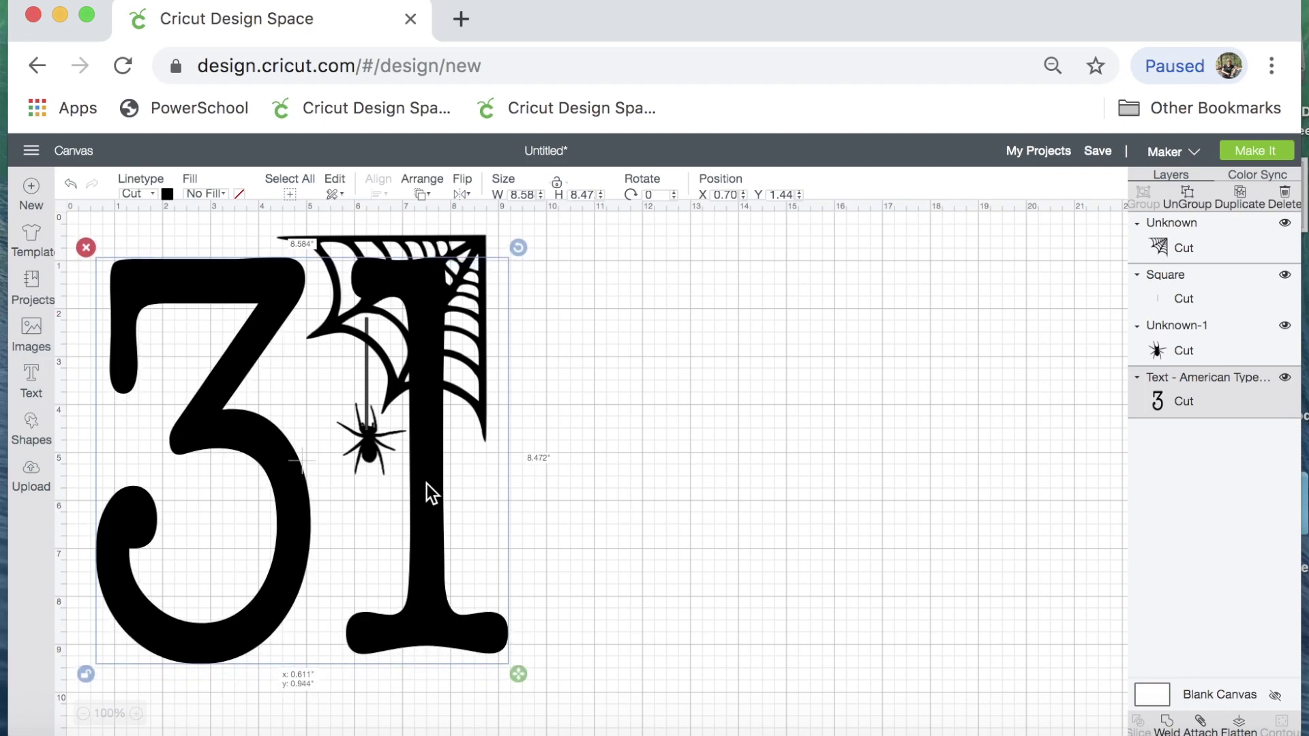
drag(427, 484, 427, 483)
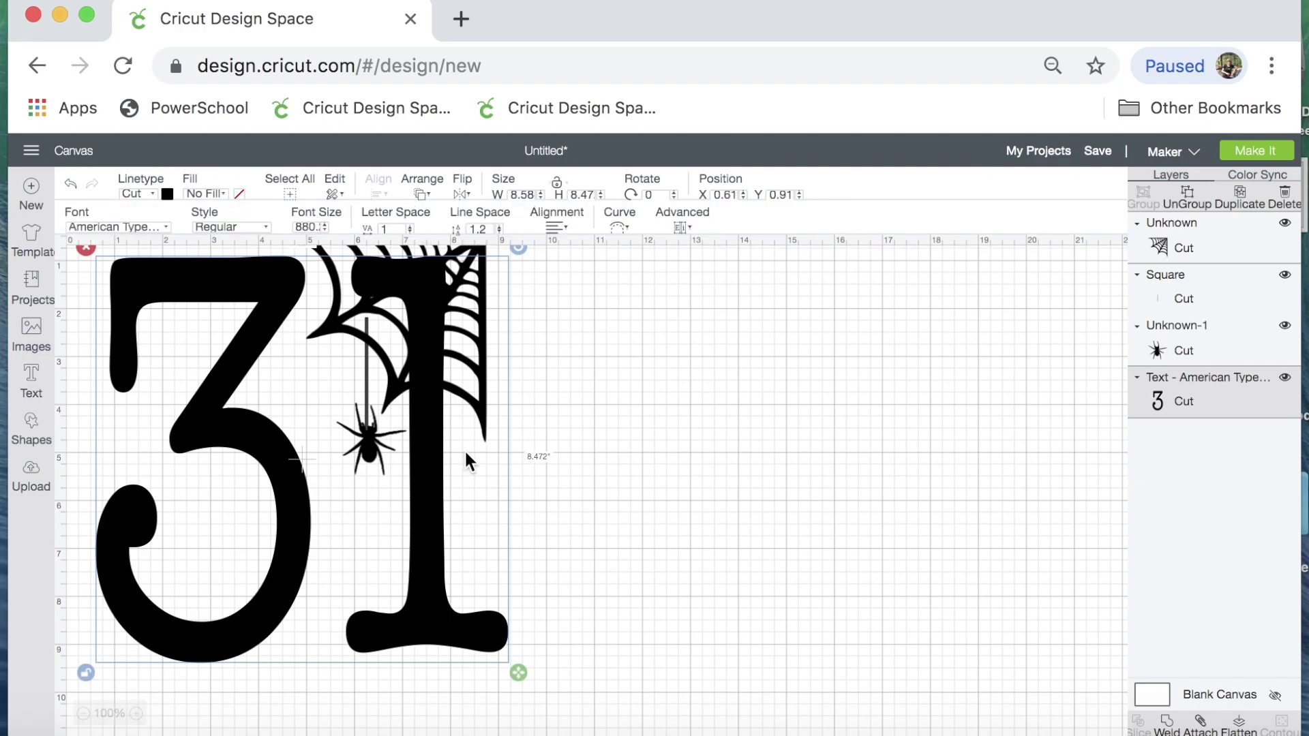
click(669, 433)
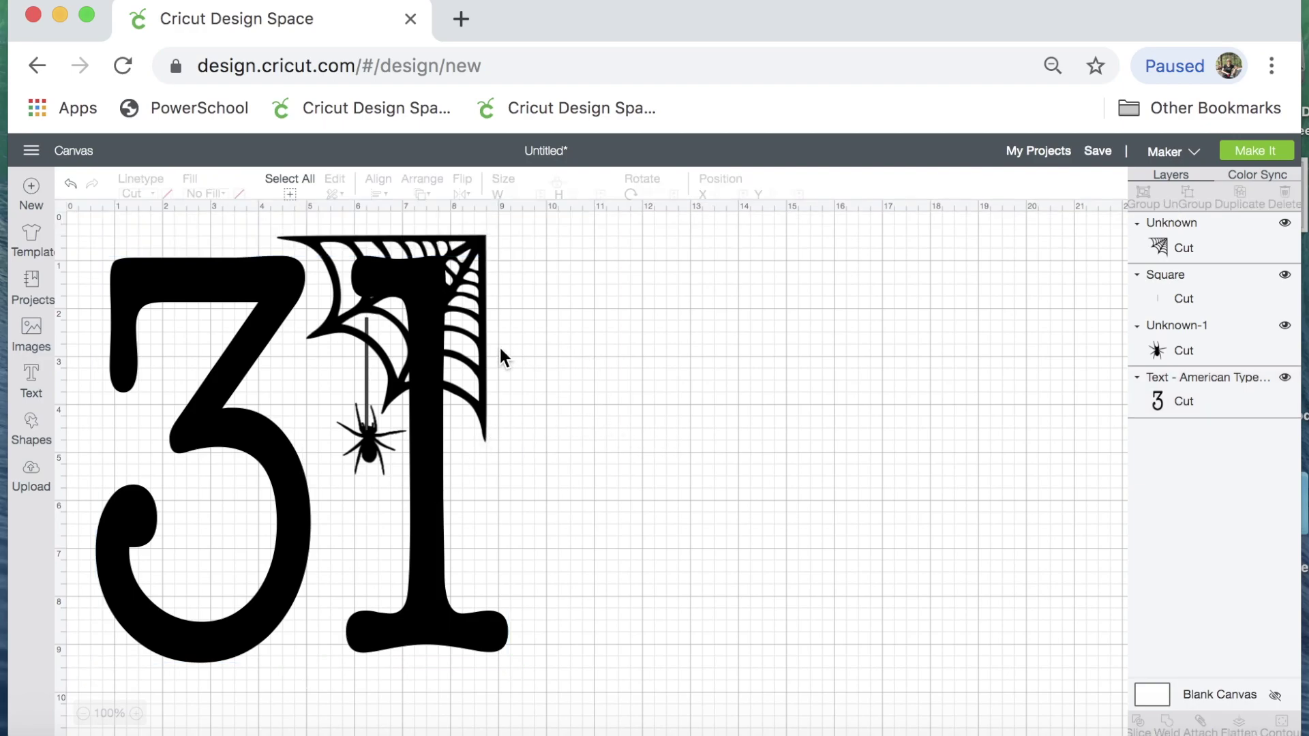
drag(466, 355, 522, 333)
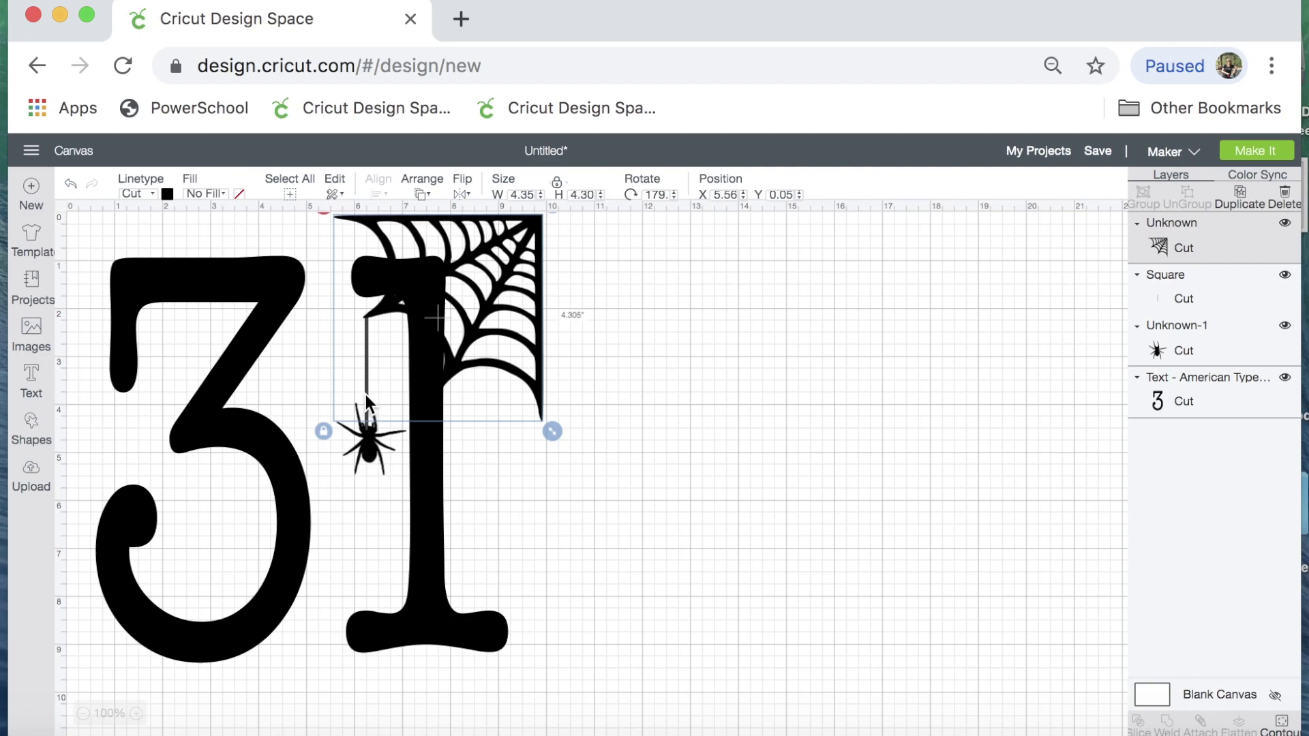
Move the web aside and raise the thread and the spider so they hang from the tip of the 1 again
click(337, 545)
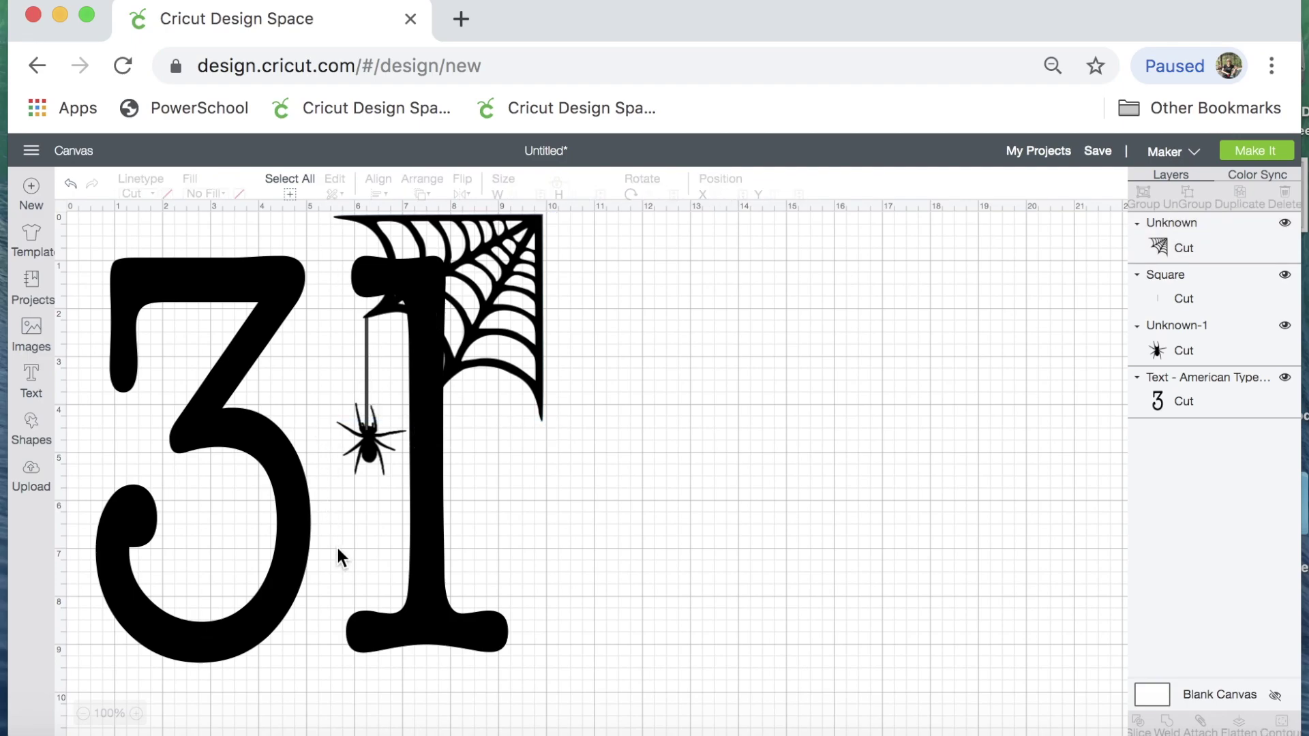
drag(364, 386, 365, 386)
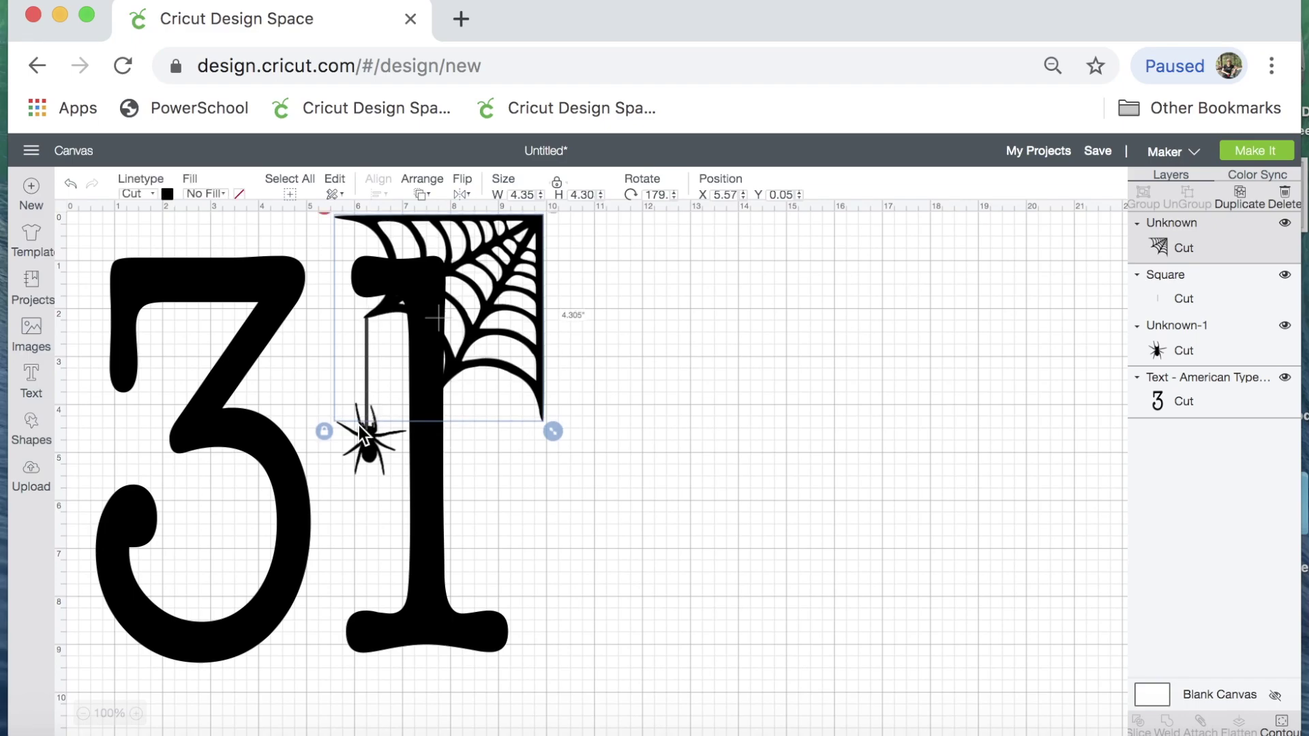
click(347, 494)
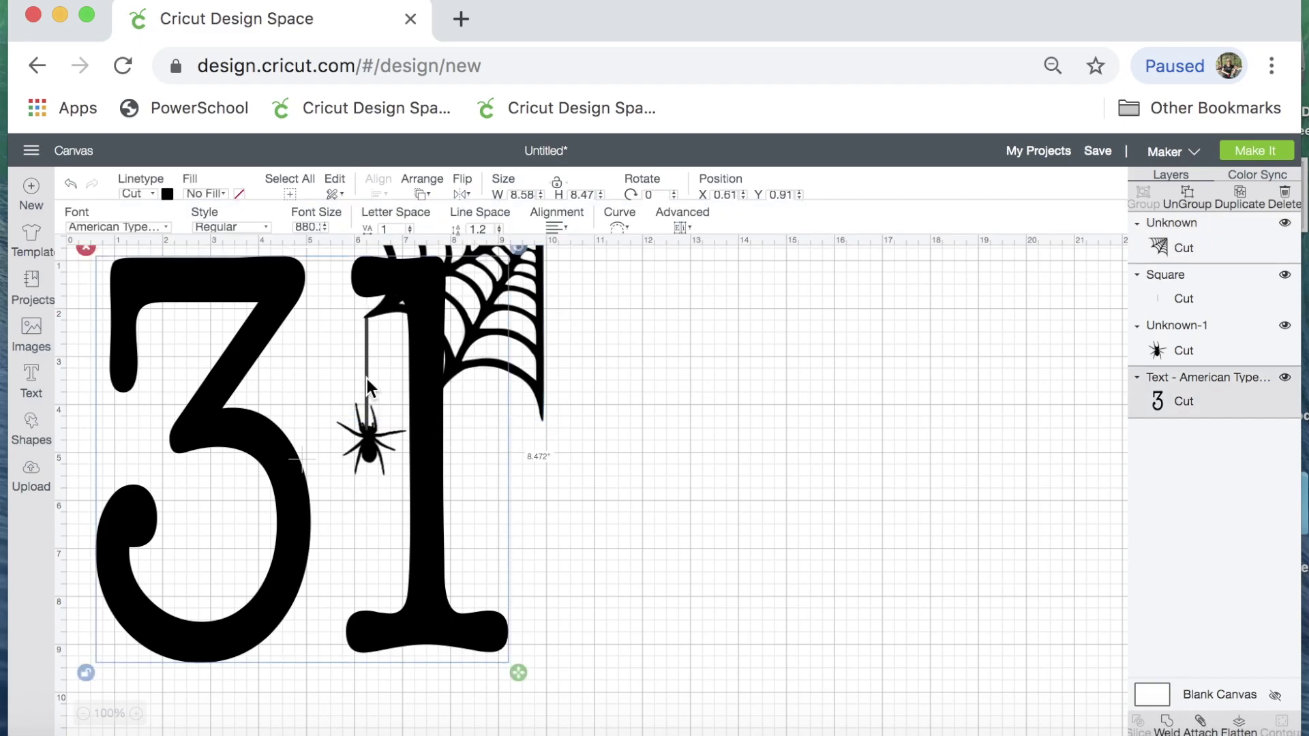
click(365, 355)
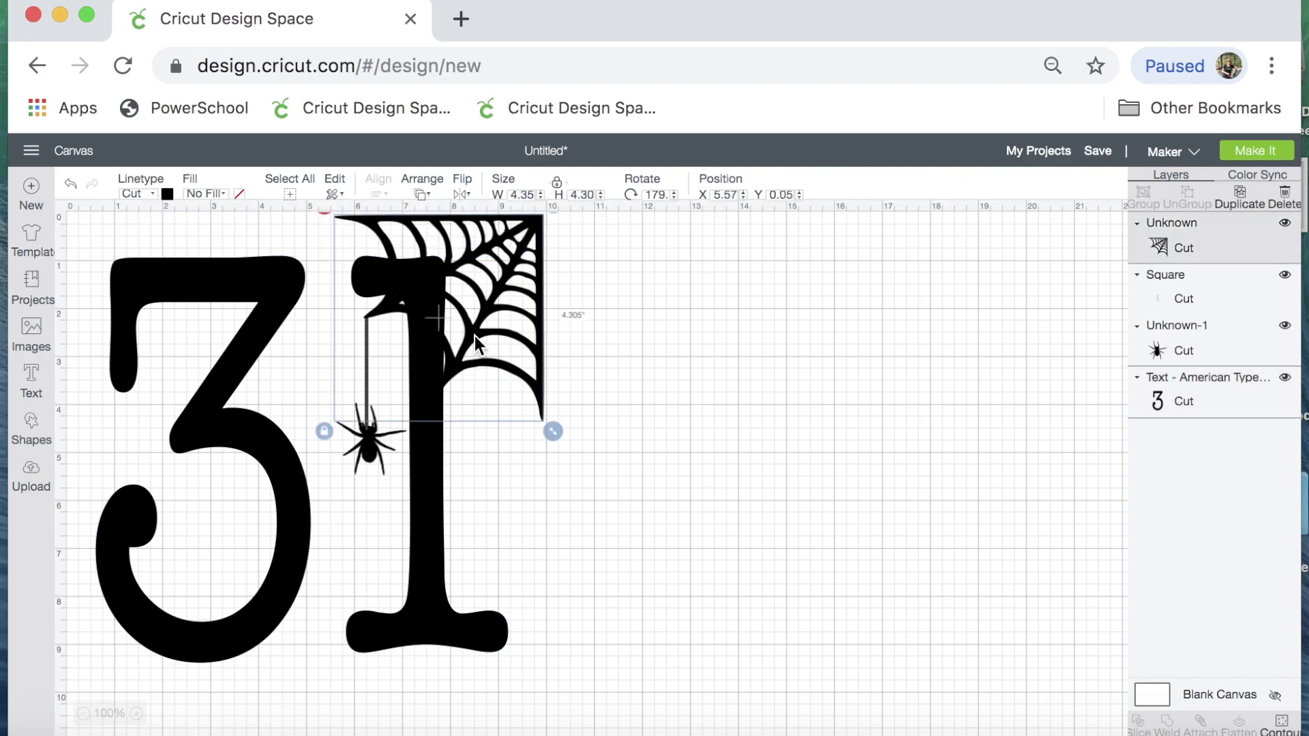
drag(475, 335, 589, 354)
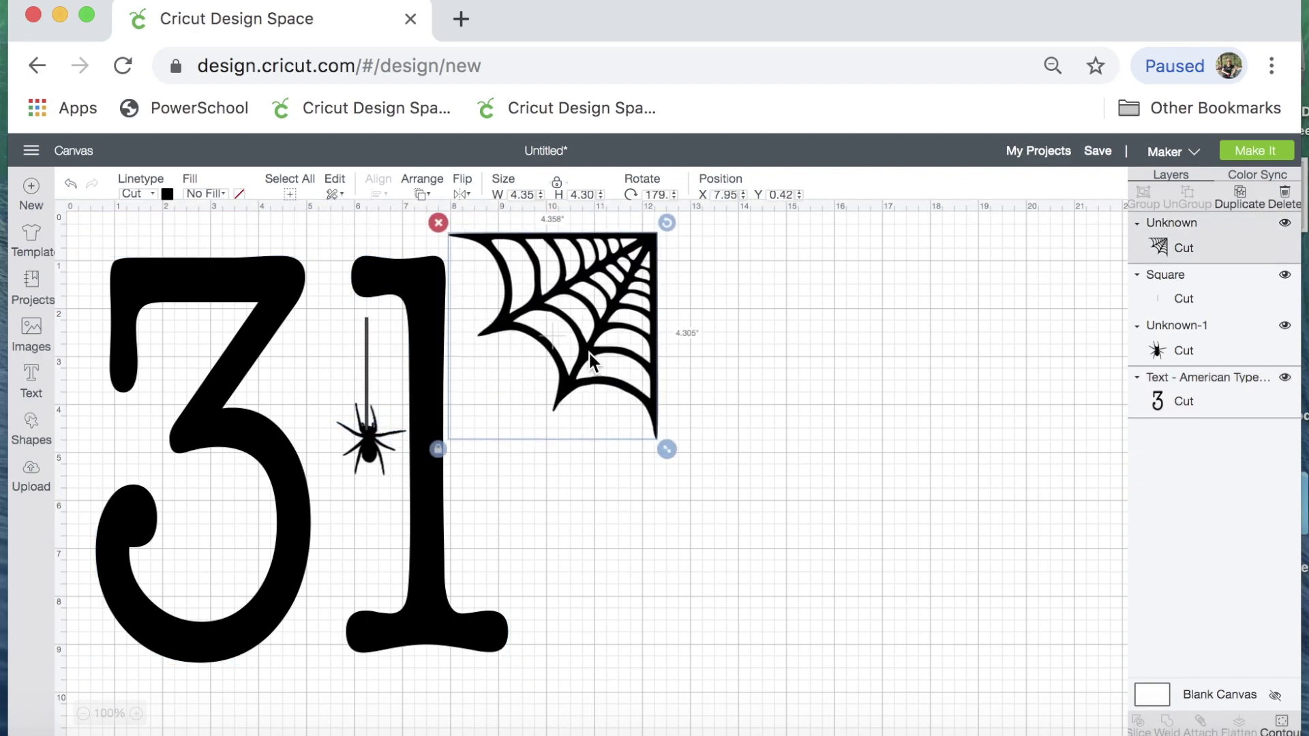
click(362, 362)
click(364, 363)
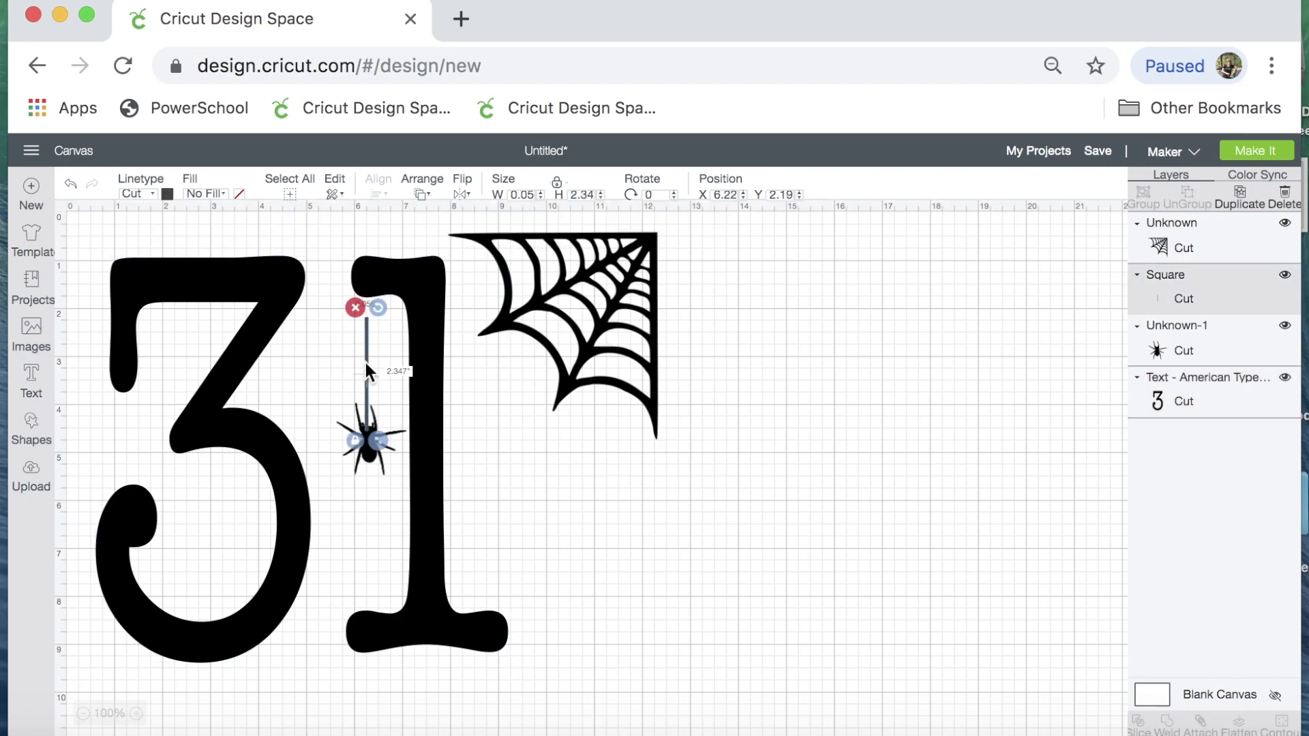
drag(366, 353, 365, 335)
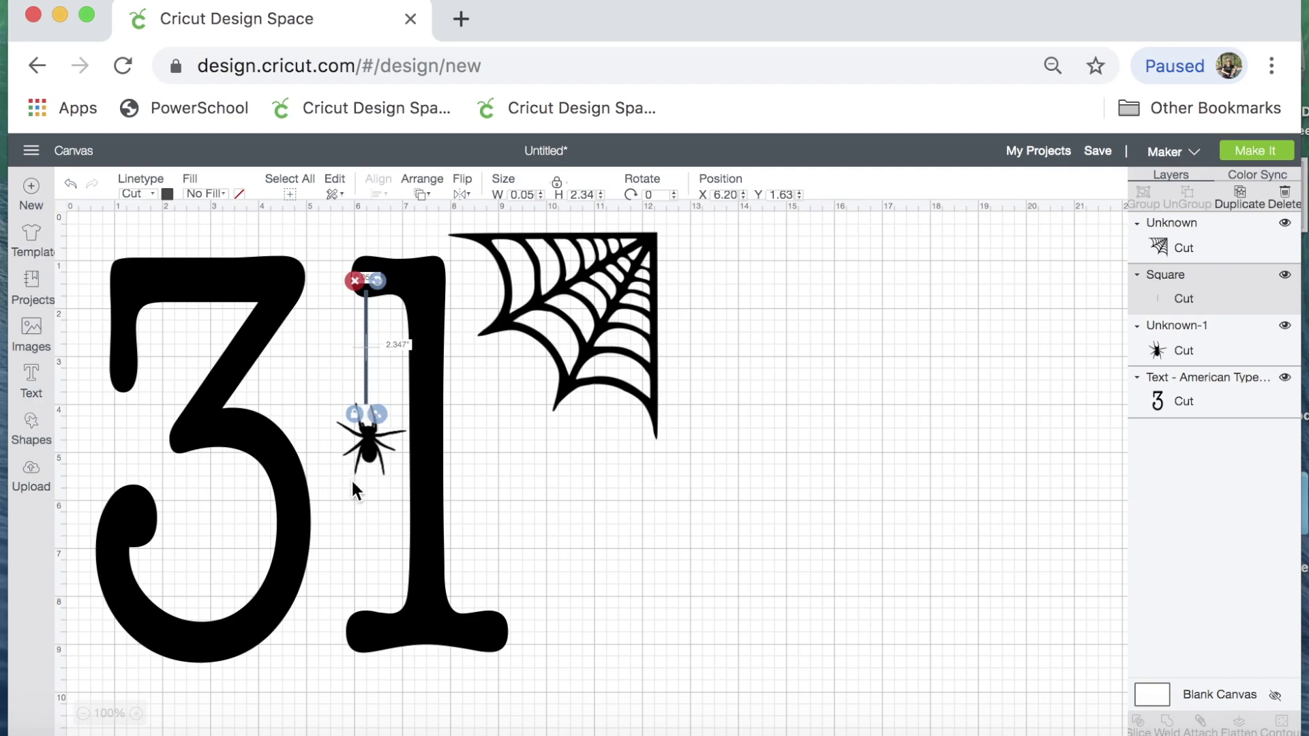
click(347, 501)
drag(372, 448, 365, 418)
Return the web to the upper part of the 1 and enlarge it to about 4.92 by 4.87 inches
drag(584, 330, 474, 309)
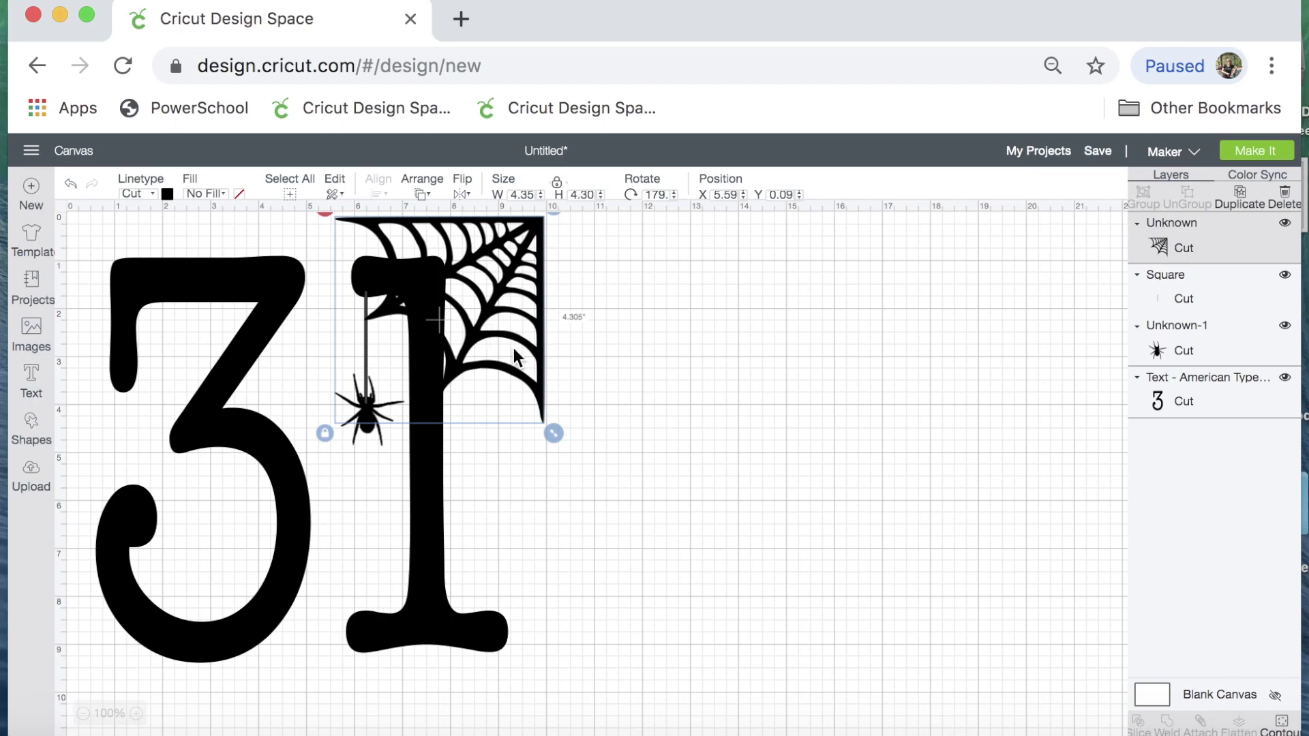
drag(553, 432, 582, 468)
drag(533, 322, 510, 321)
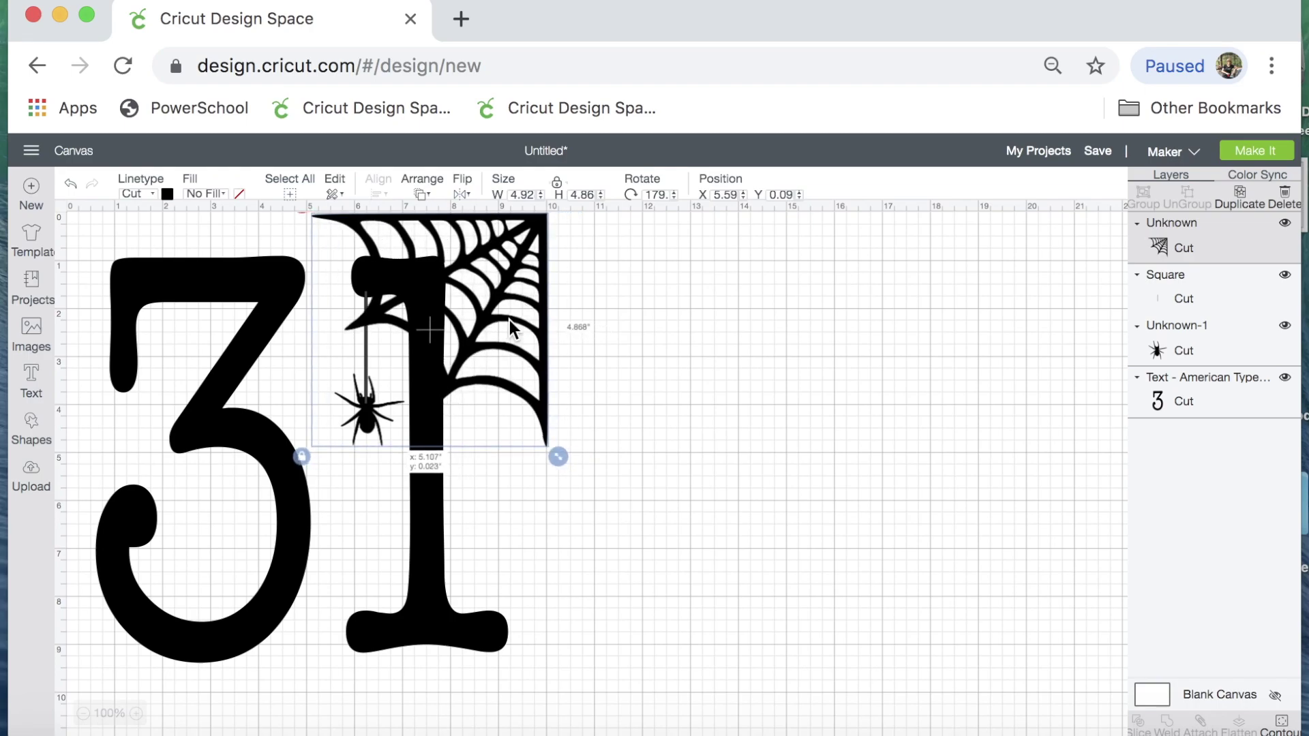
drag(510, 321, 510, 320)
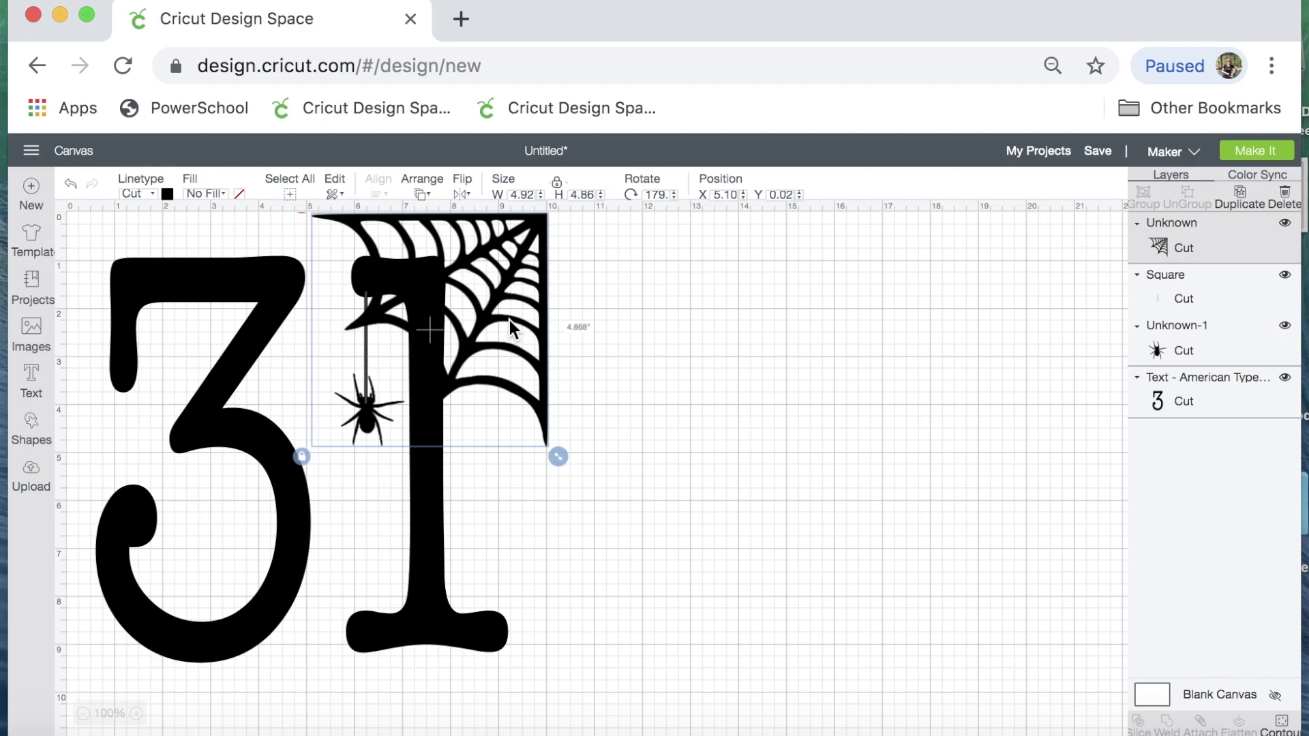
Add the text "October" with line spacing 1 and fit it inside the lower bowl of the 3, about 2.8 by 0.5 inches
click(31, 387)
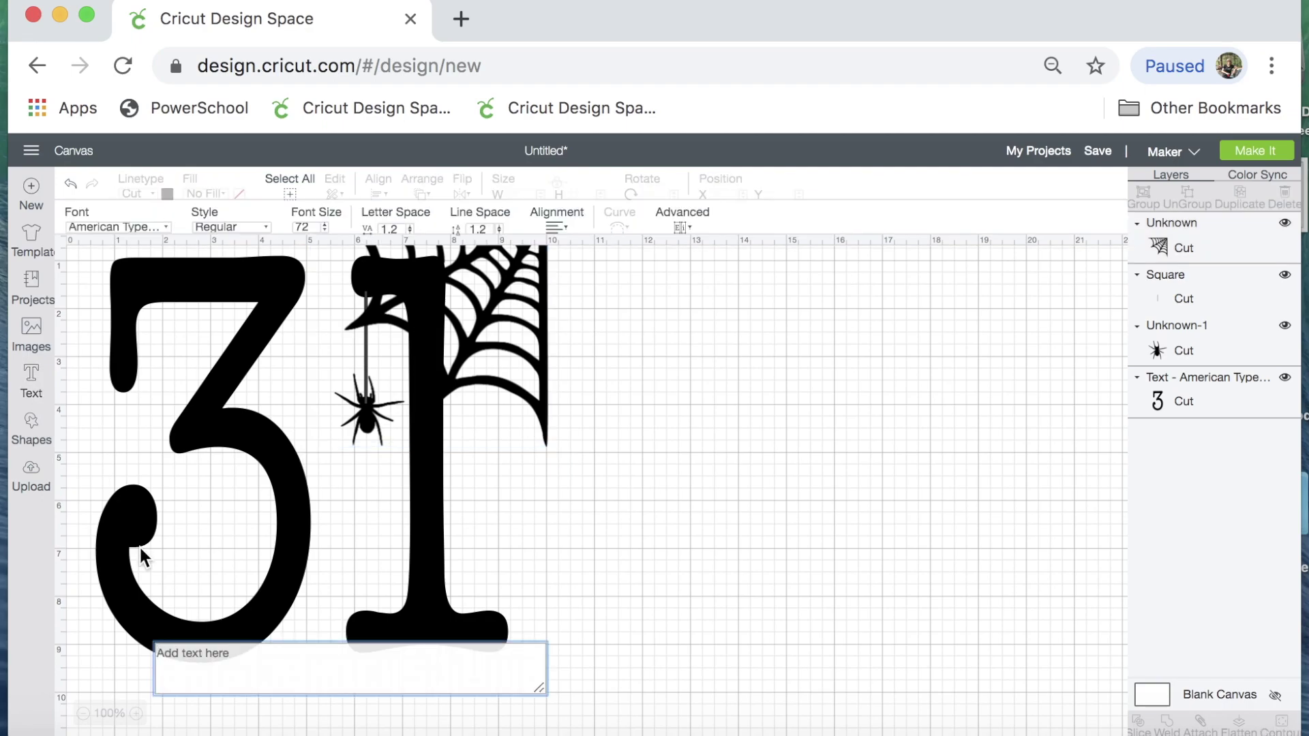
text(October)
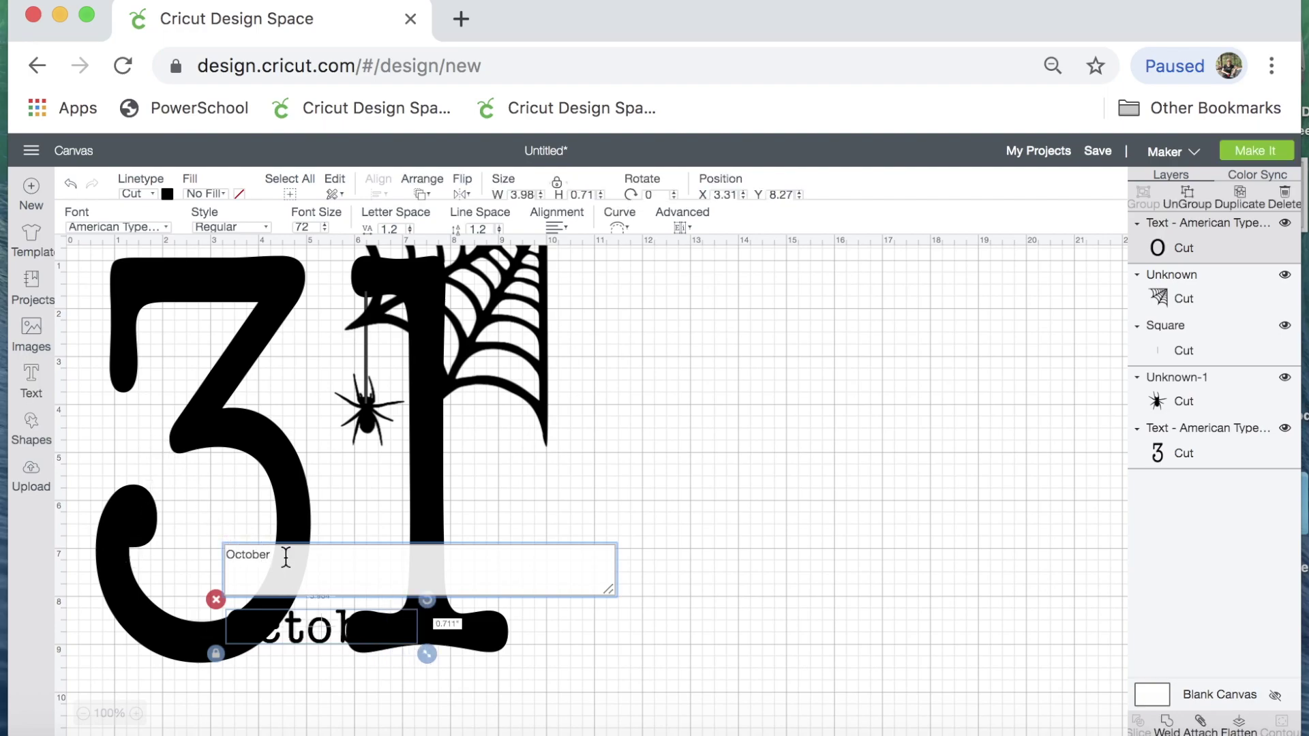
key(Return)
click(534, 701)
drag(311, 632, 230, 690)
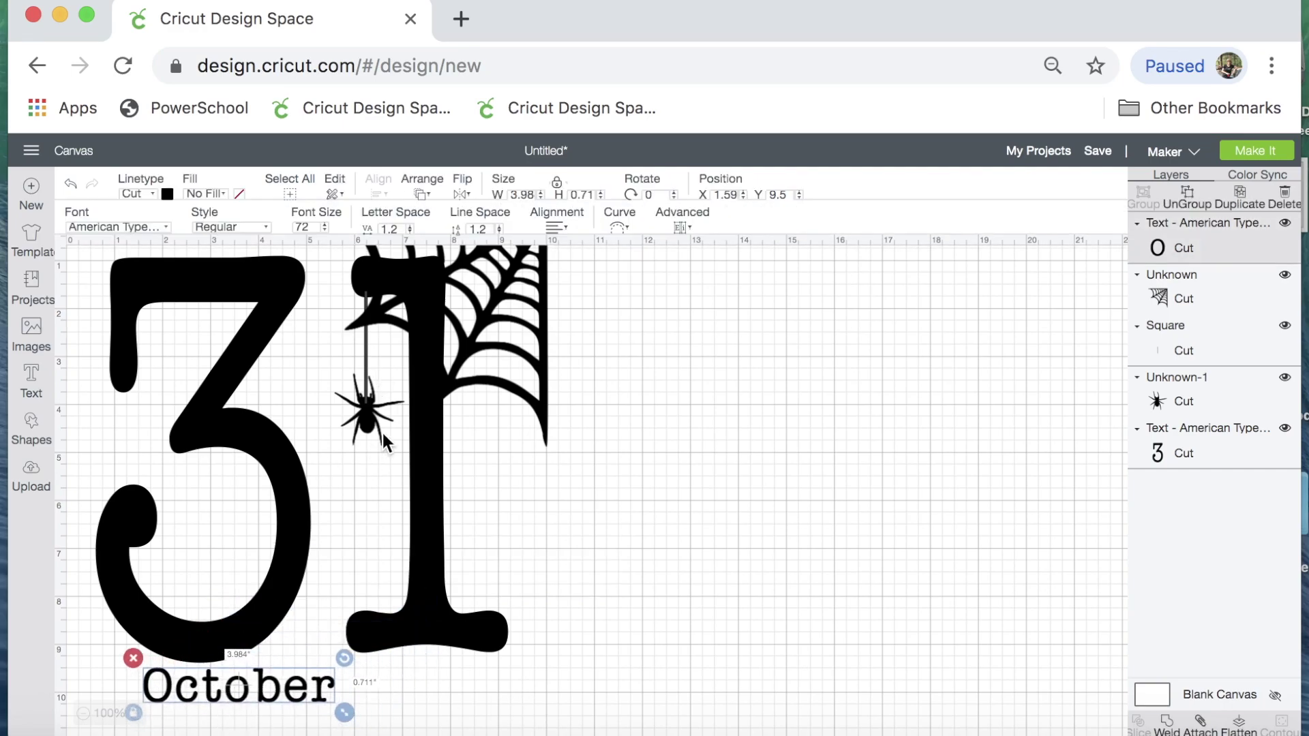
click(499, 233)
drag(345, 709, 225, 568)
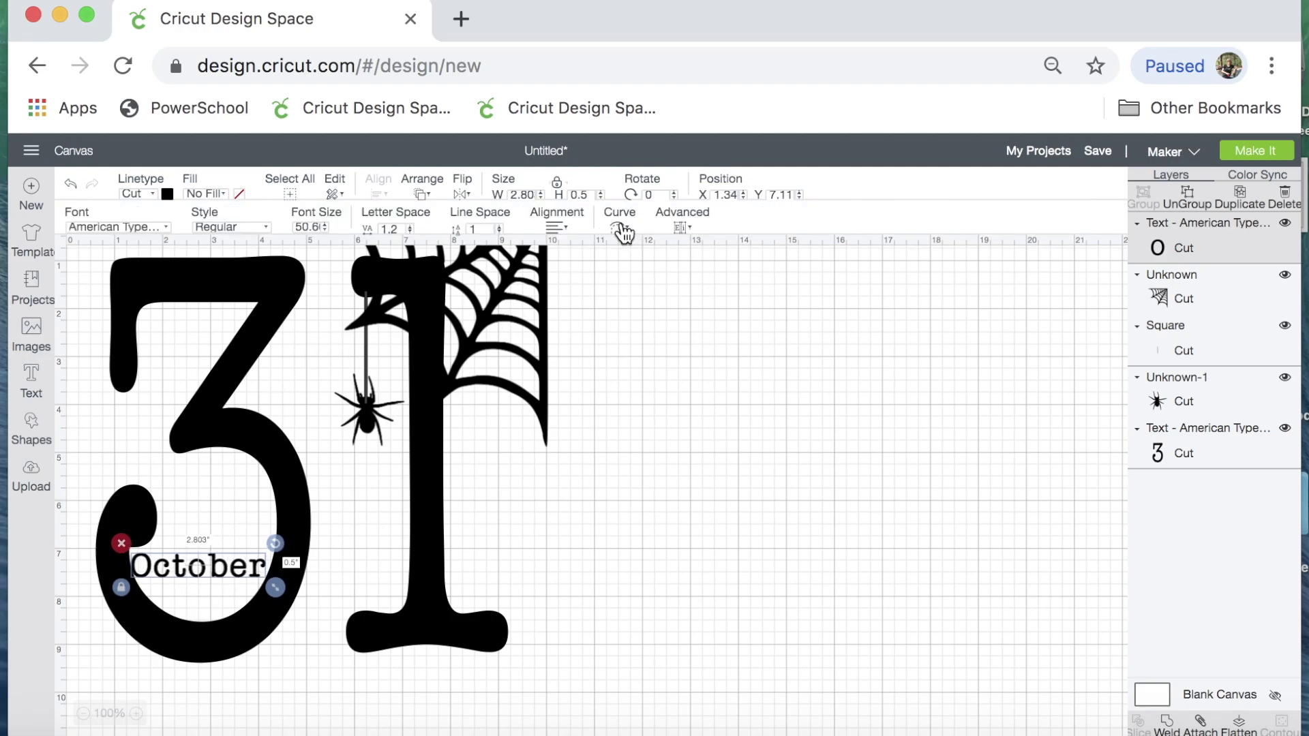
Curve the word October upward at a diameter of about -2.35 and fit it into the 3's bowl about 2.4 inches wide
click(619, 227)
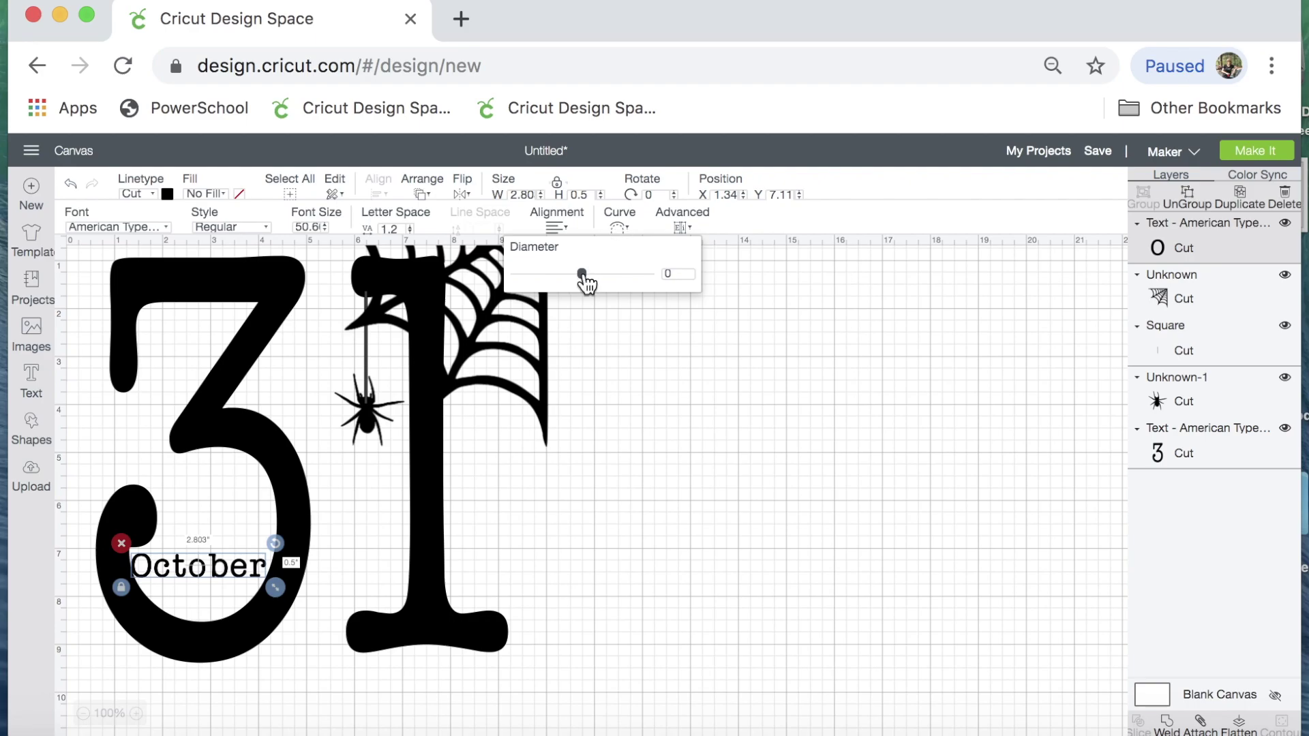
drag(583, 274, 534, 277)
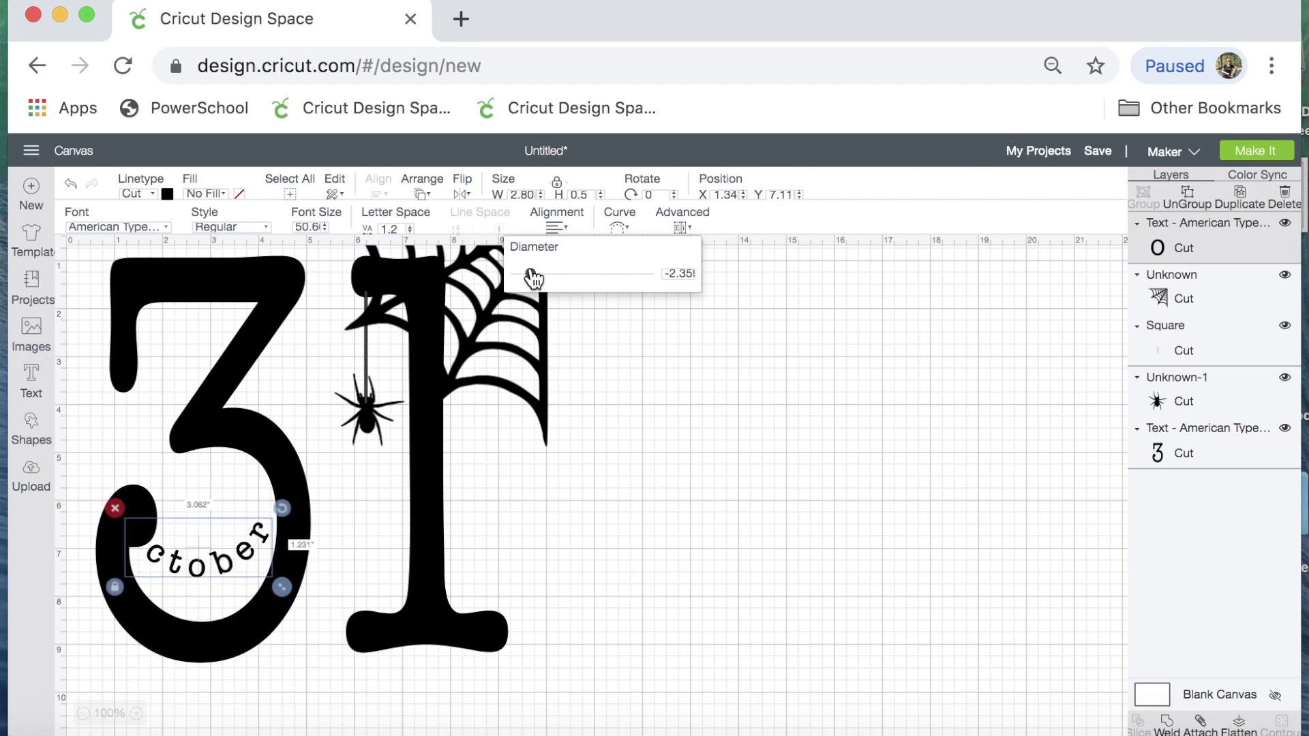
click(218, 570)
mouse_move(219, 570)
mouse_down()
mouse_move(220, 603)
mouse_move(275, 615)
mouse_move(207, 582)
mouse_move(218, 590)
mouse_up()
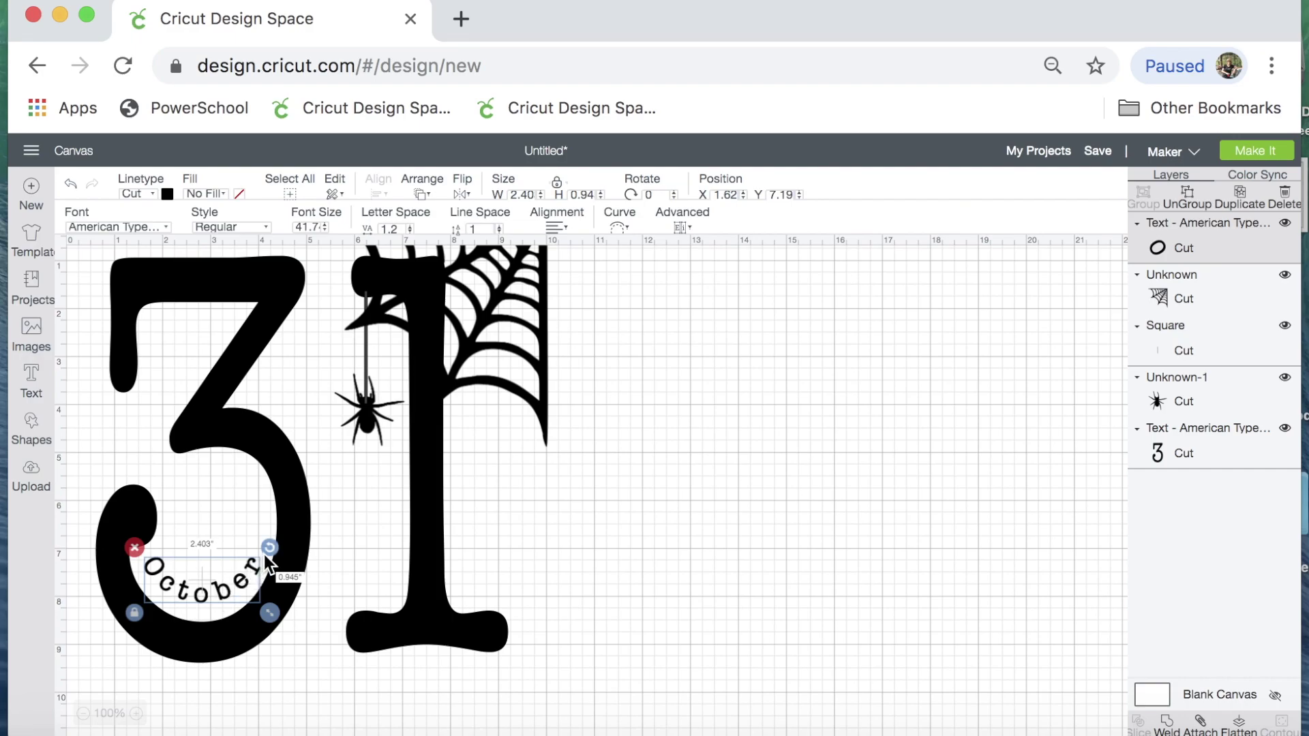
Rotate the curved October to about 345 degrees and shift the 31 text to about X 0.47, Y 0.94
drag(270, 550, 257, 529)
drag(236, 576, 230, 581)
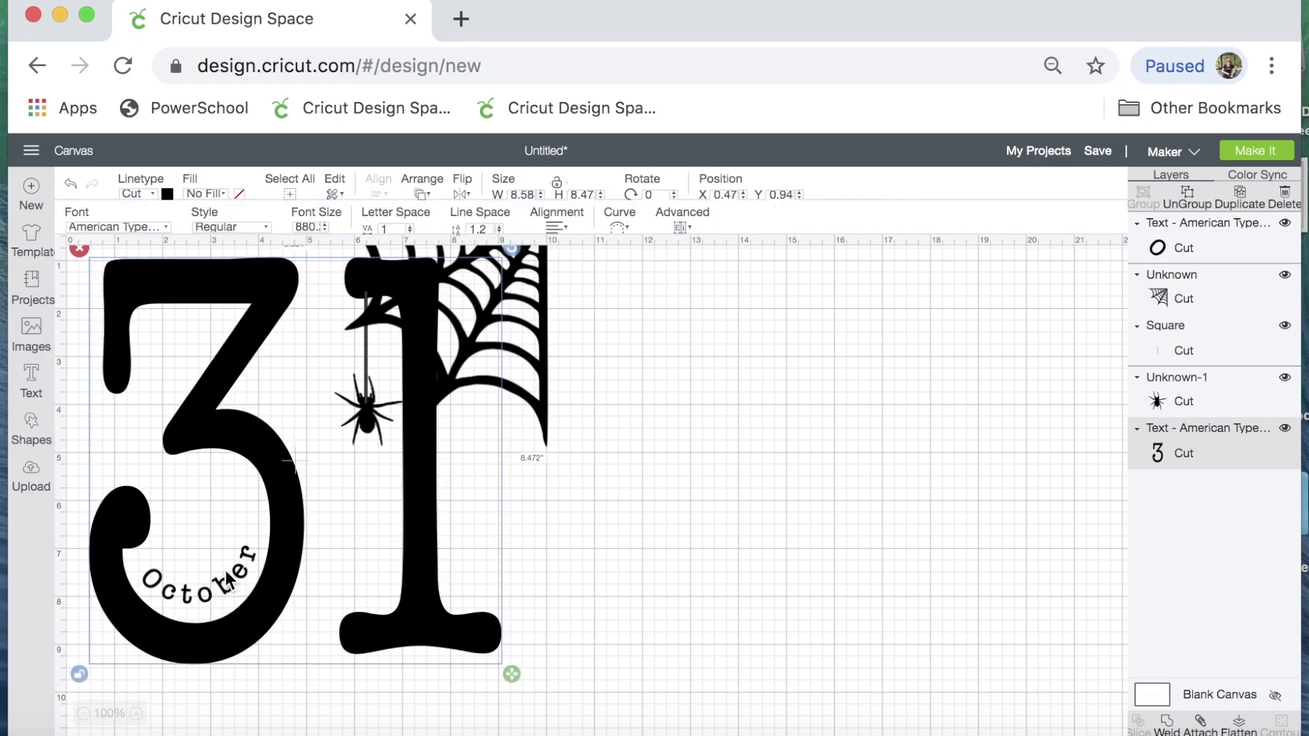
click(173, 678)
click(205, 600)
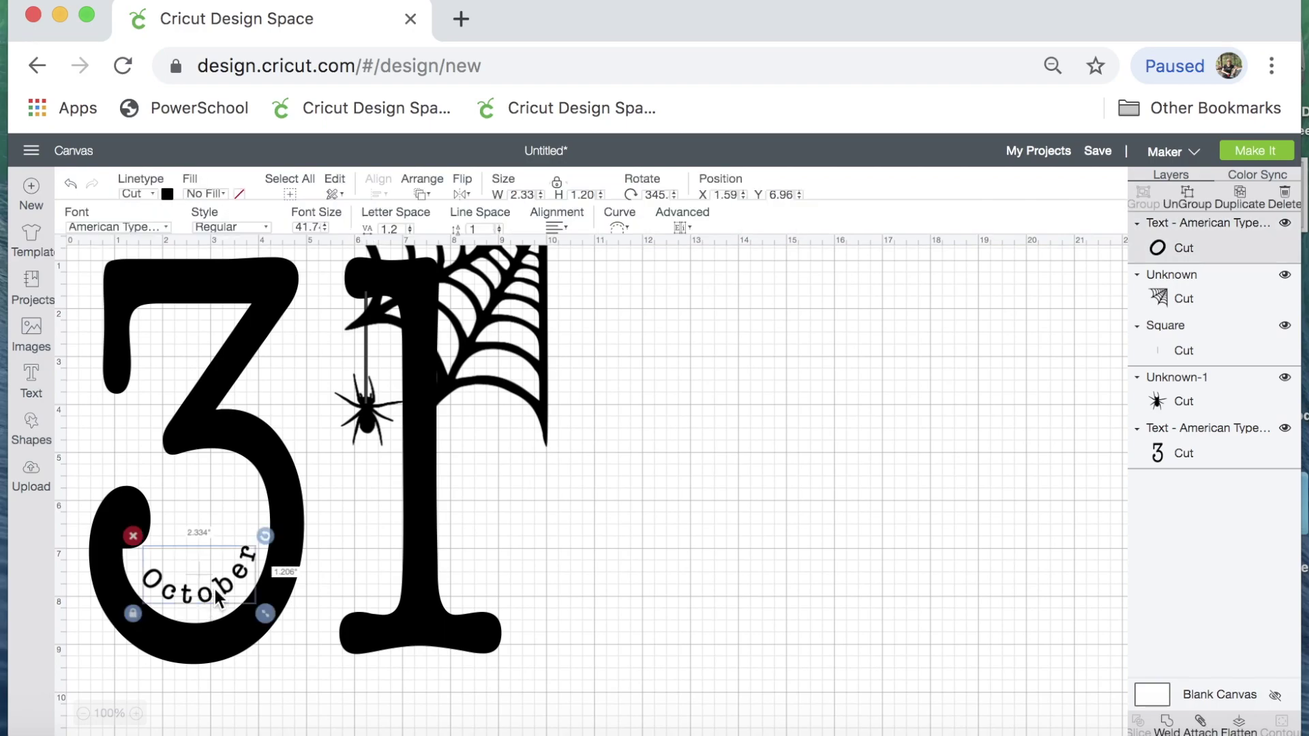
Rotate October further counterclockwise and reposition the 31 around it at about X 0.41, Y 0.87
drag(259, 541, 264, 512)
click(232, 578)
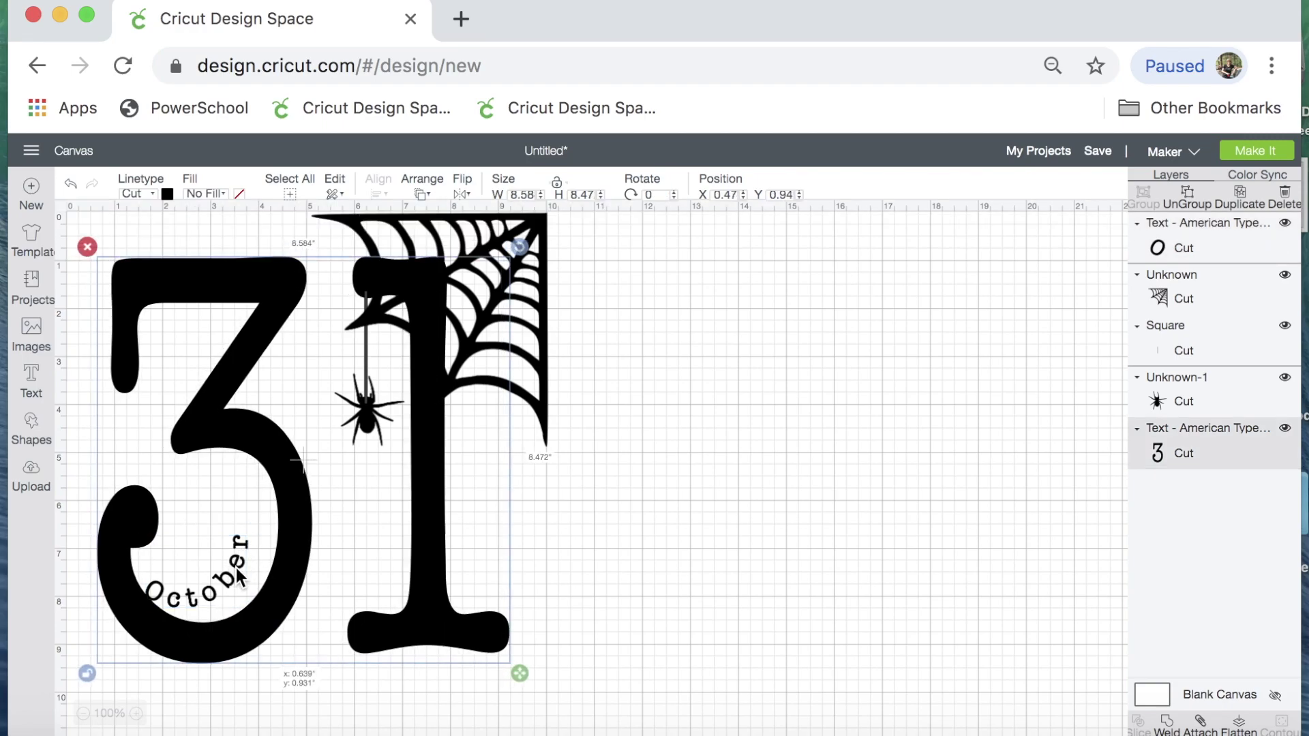
drag(232, 577, 229, 574)
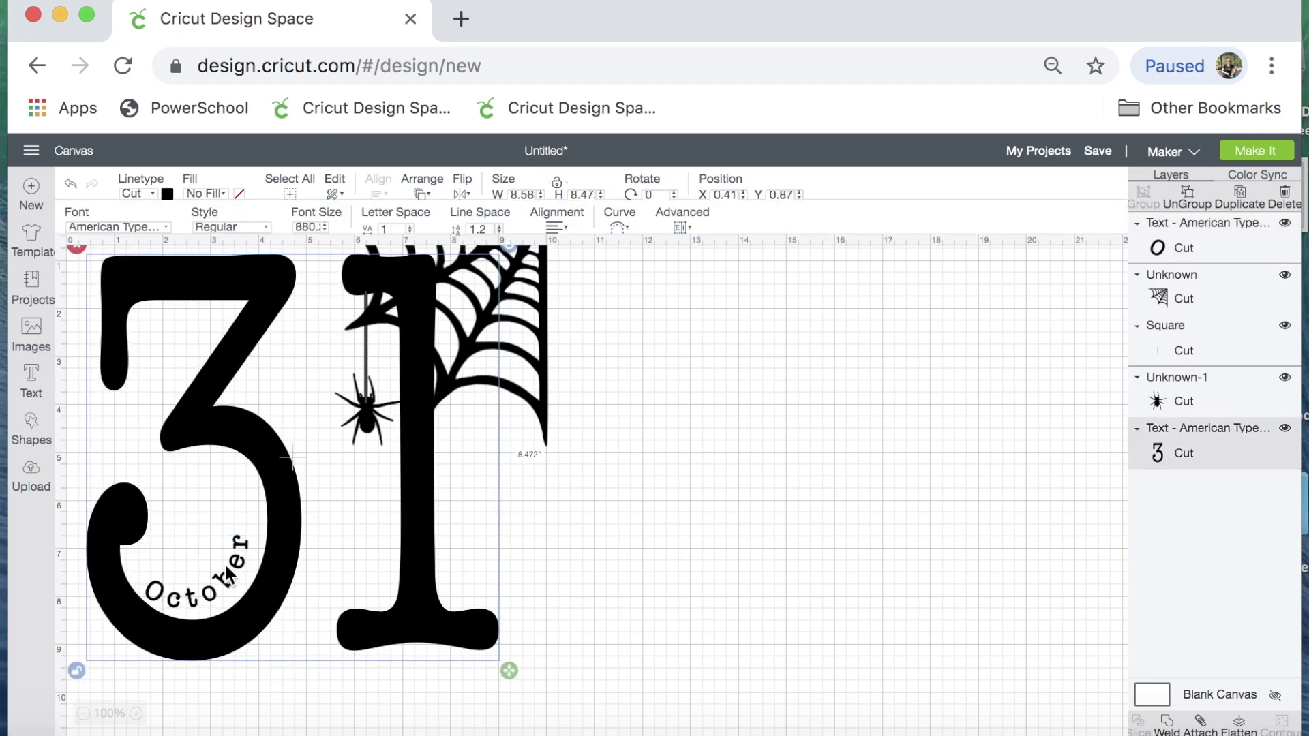
Shift the curved October slightly right within the 3's lower bowl, to about X 1.83, Y 6.72
click(252, 694)
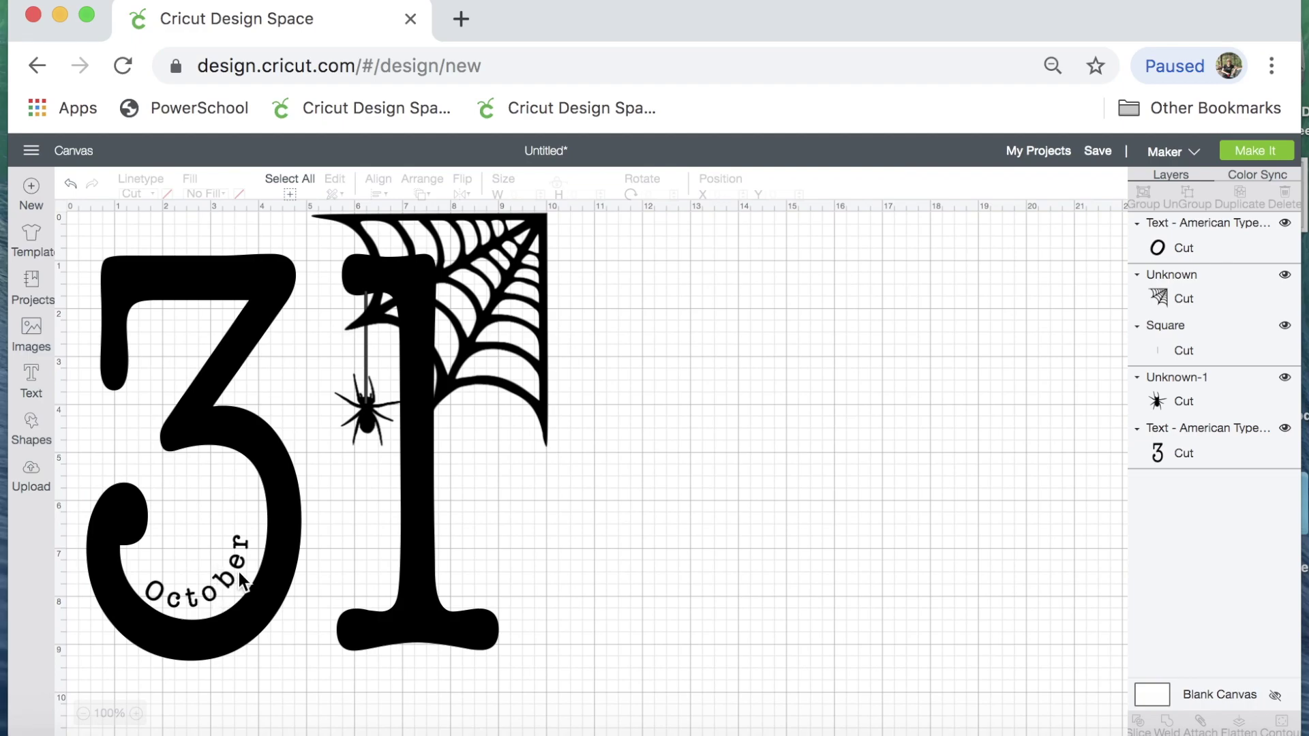
click(238, 572)
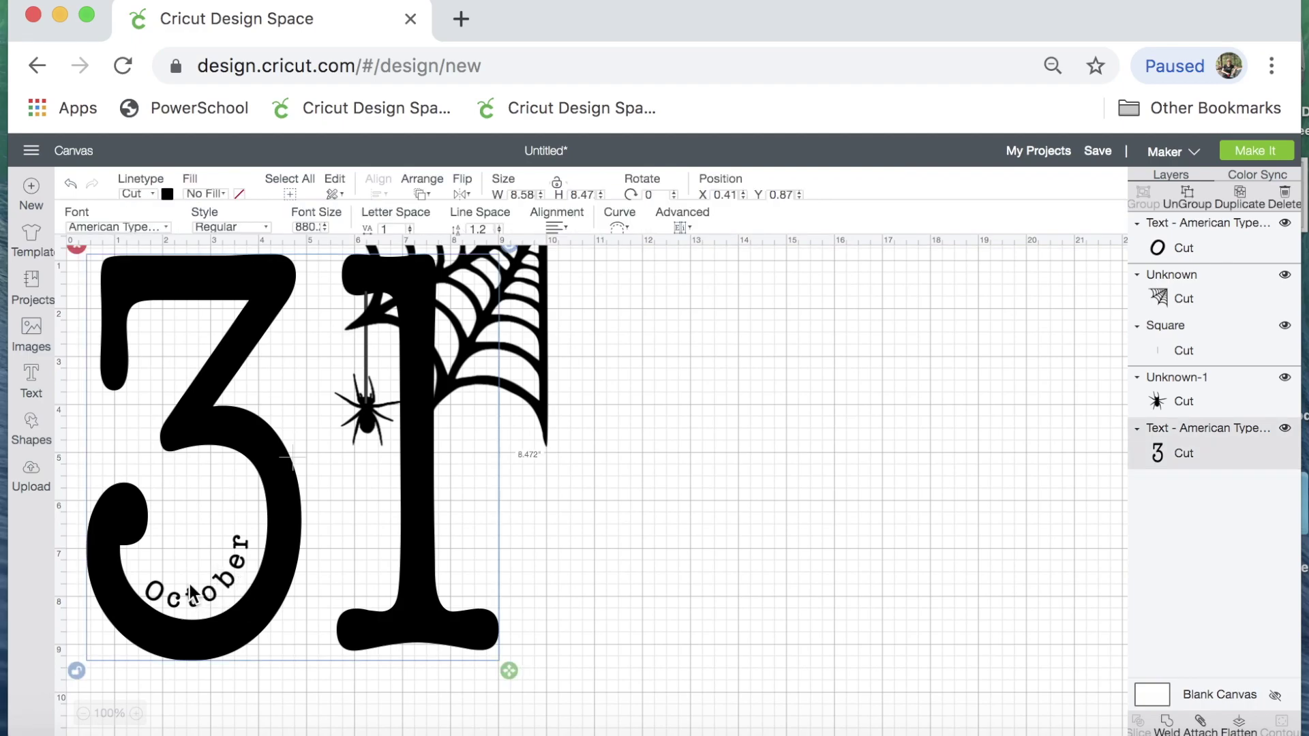
click(180, 701)
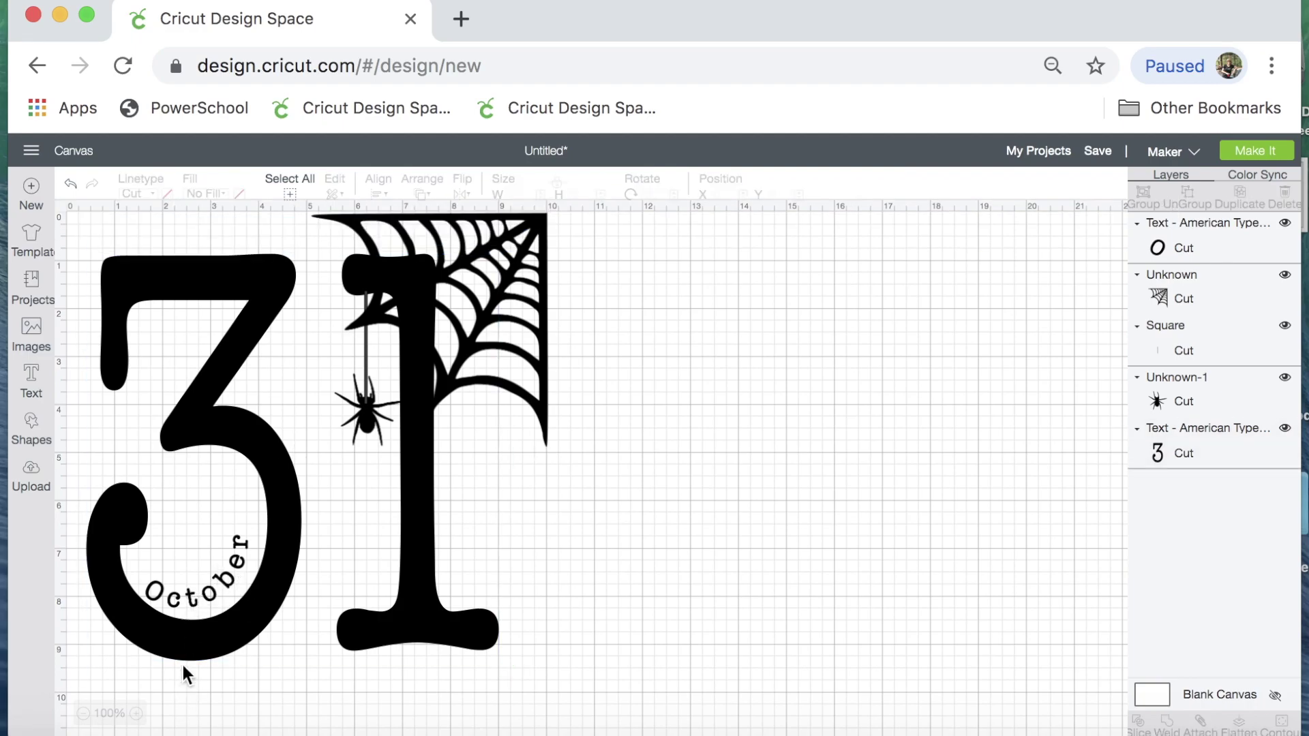
click(184, 606)
click(214, 681)
click(225, 583)
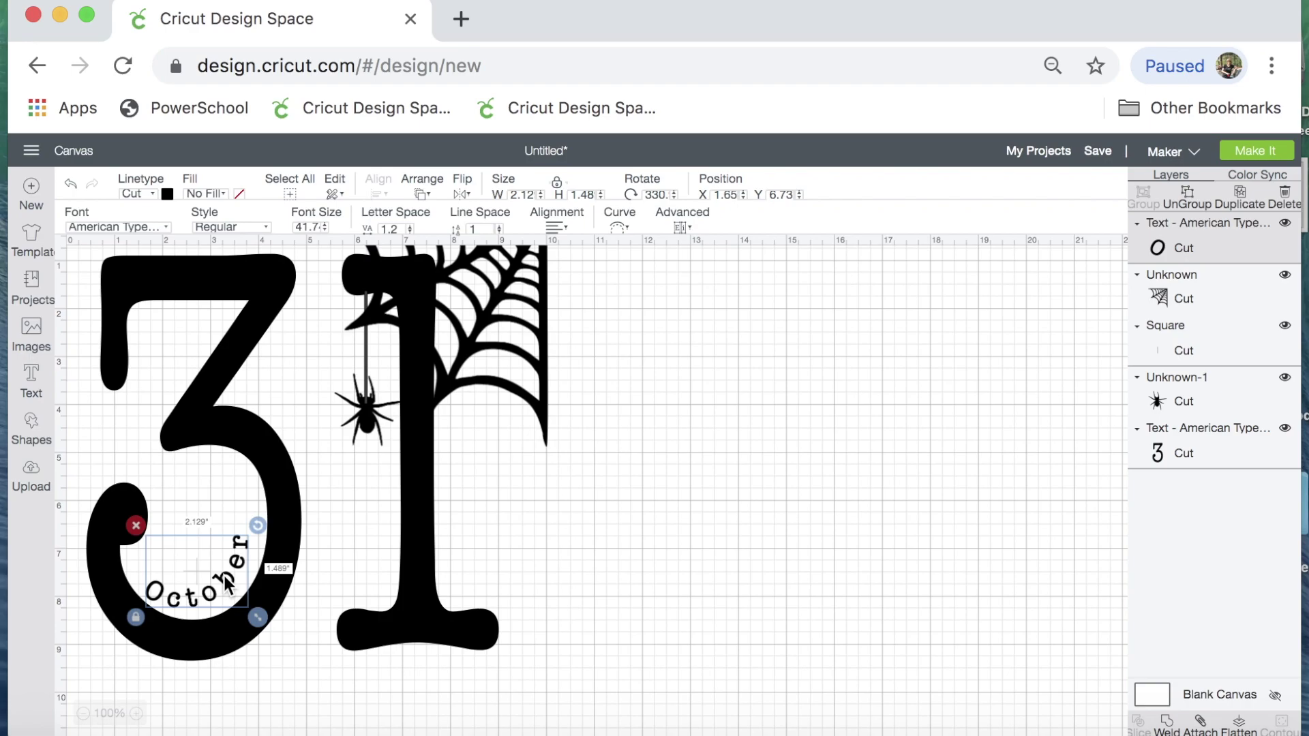
drag(225, 583, 235, 583)
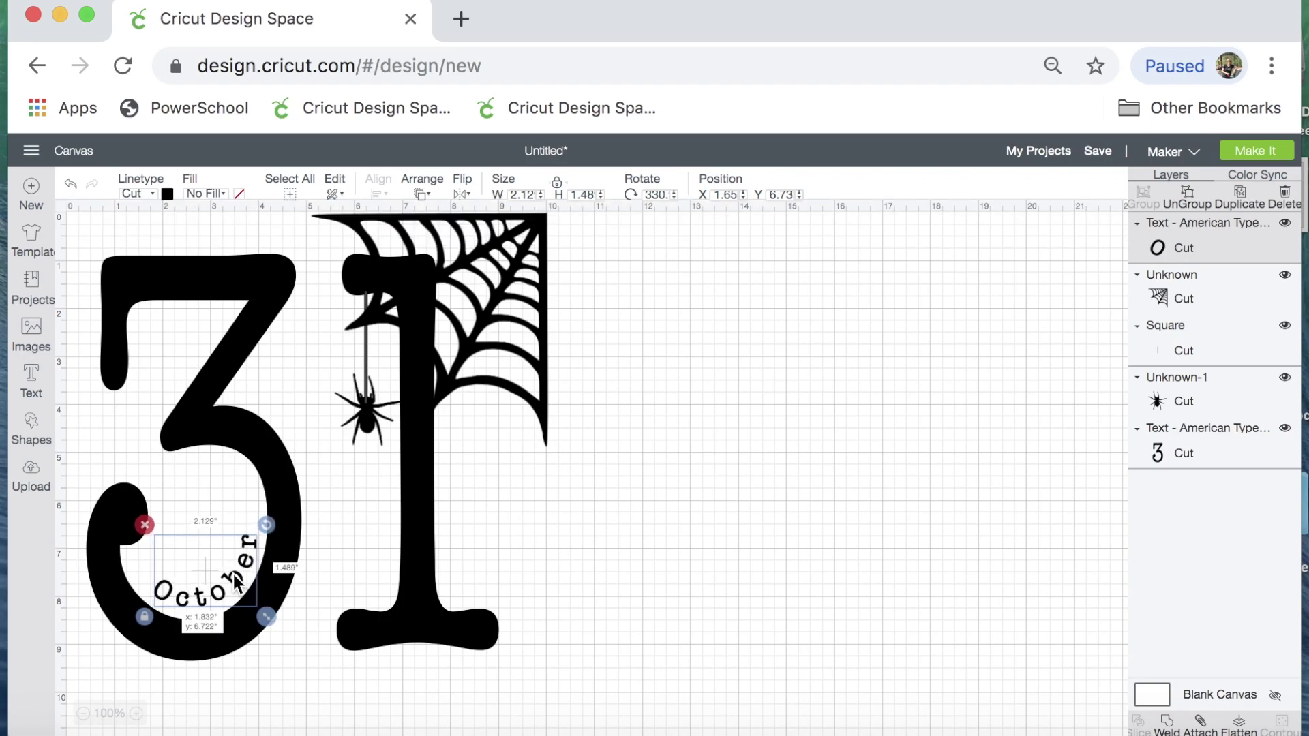
click(300, 682)
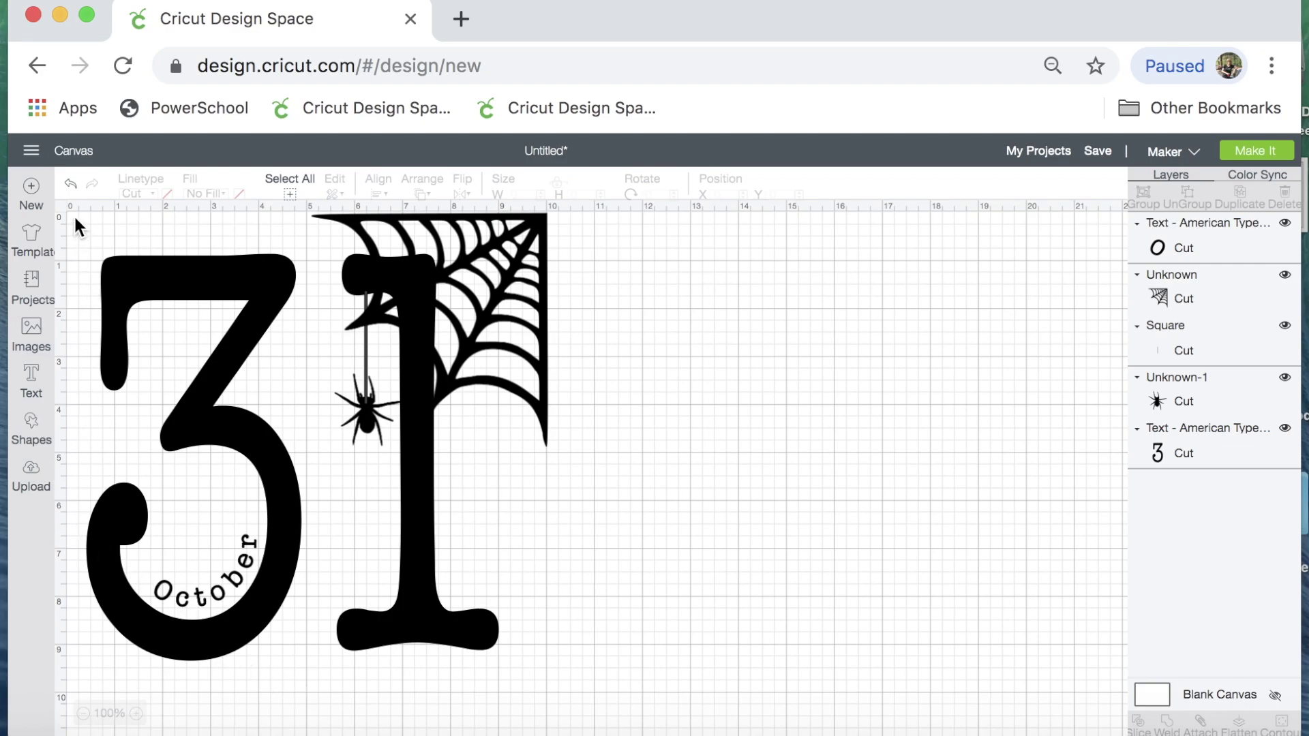
Duplicate the entire 31 design and hide every layer of the duplicate set as a backup
drag(75, 219, 617, 694)
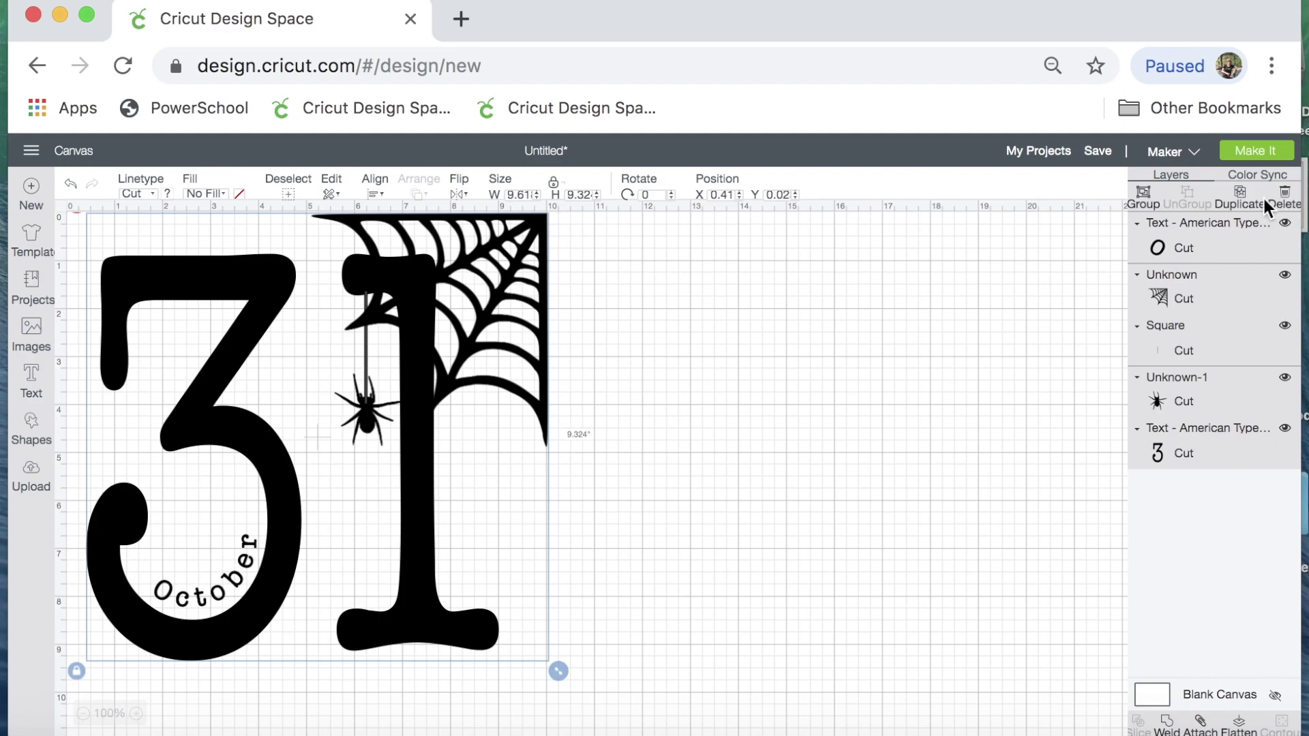
click(1242, 199)
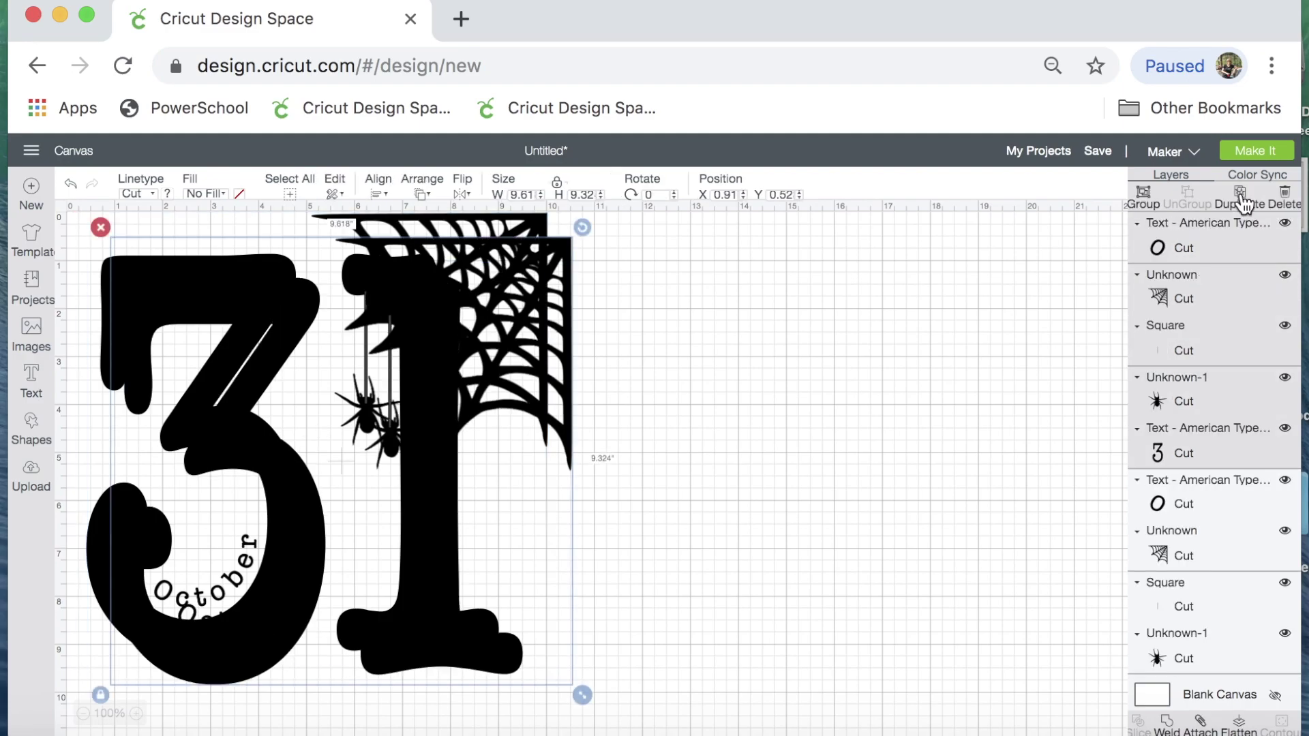
click(1283, 225)
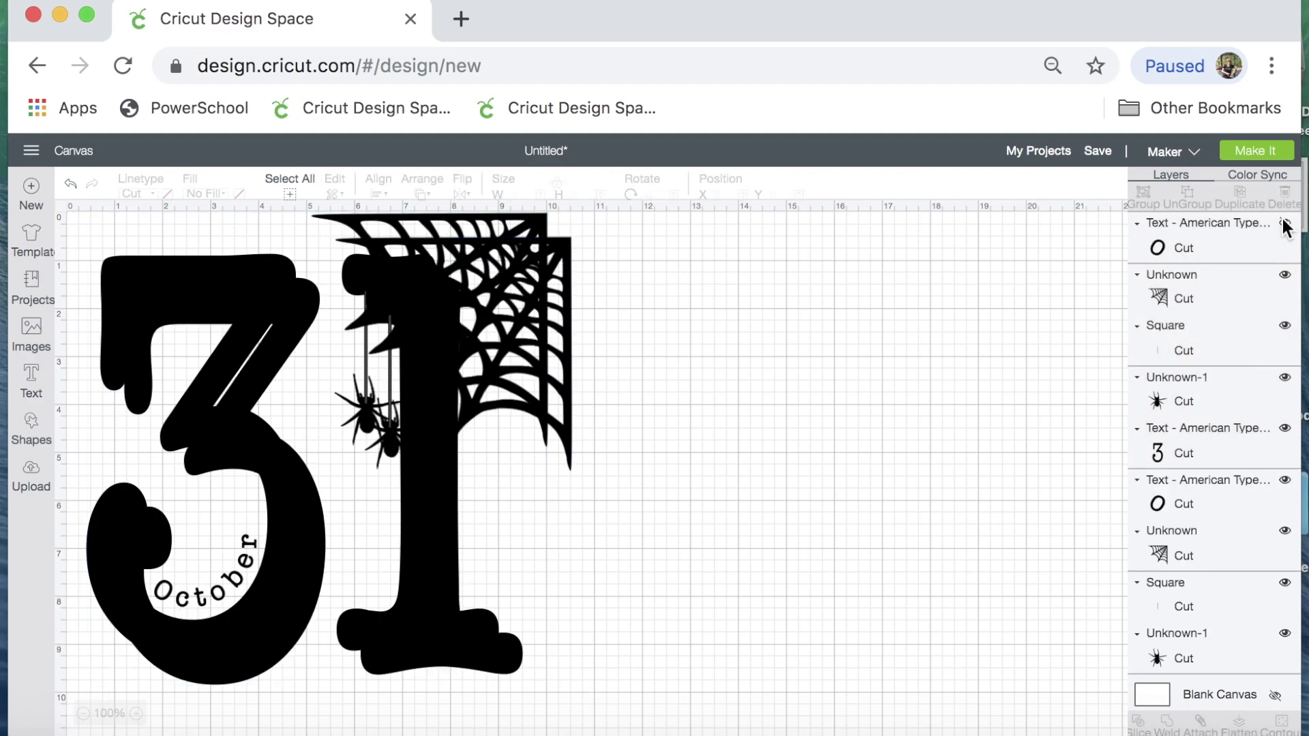
click(1285, 276)
click(1285, 326)
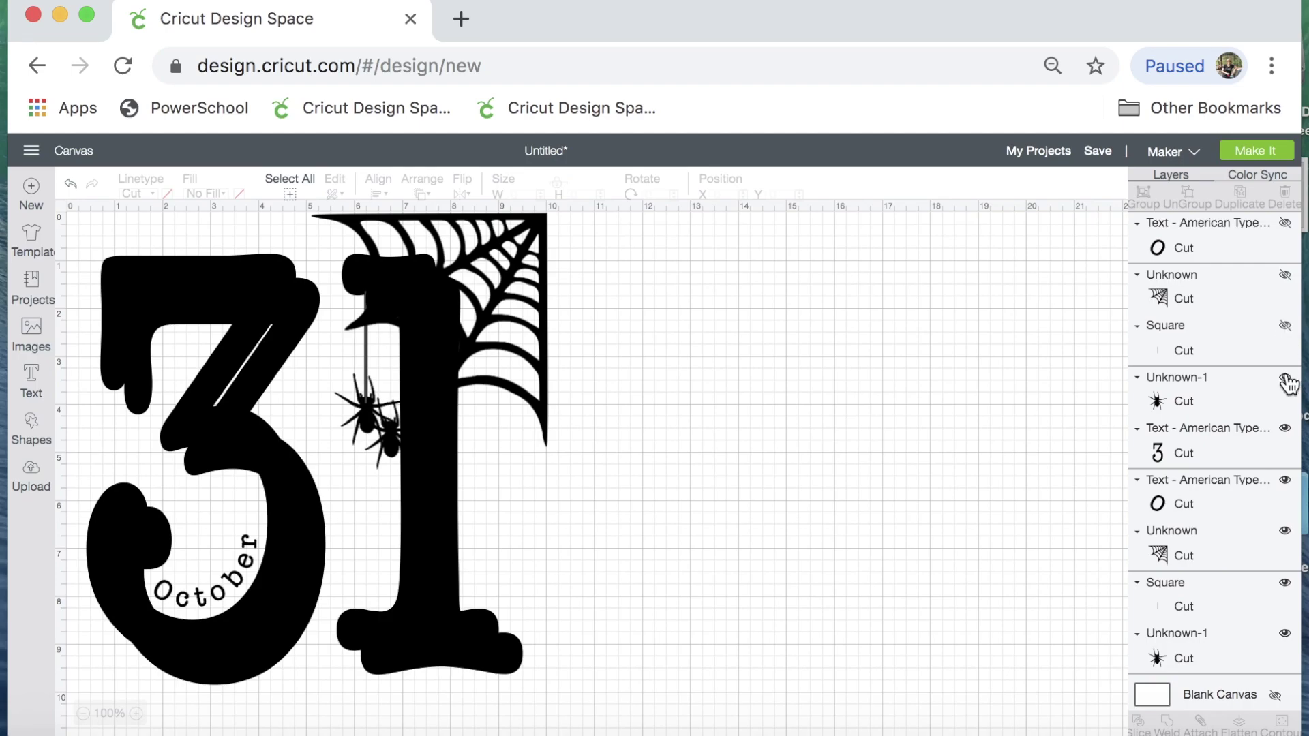
click(1285, 378)
click(1285, 428)
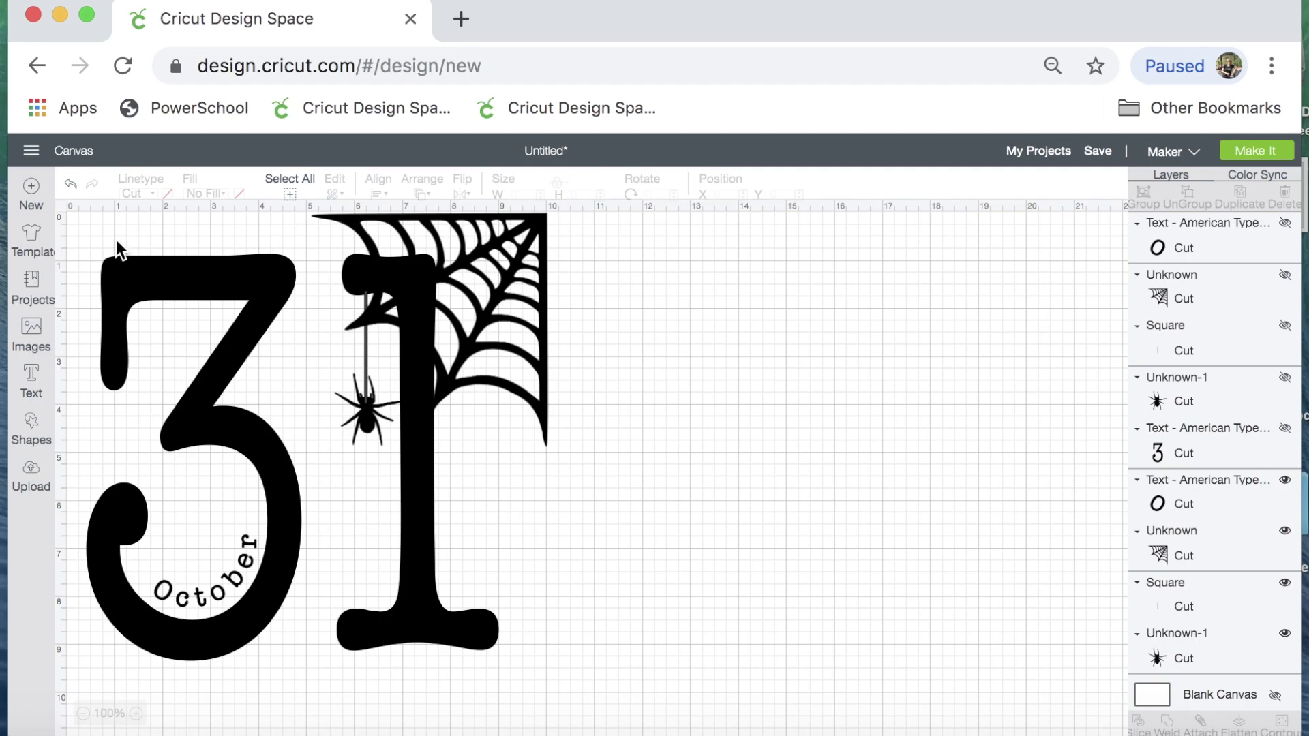
Examine how the unwelded design is split across the cutting mats, checking each mat before returning to the canvas
drag(76, 222, 613, 678)
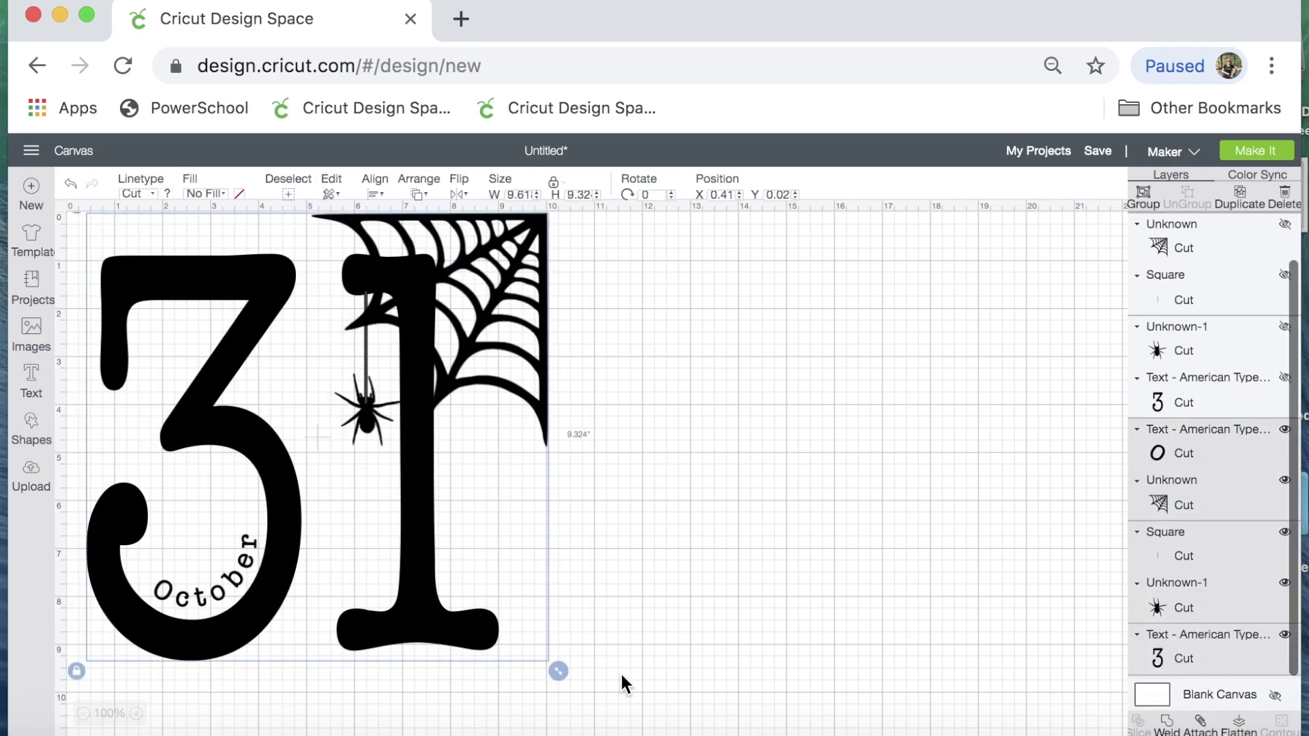
click(849, 561)
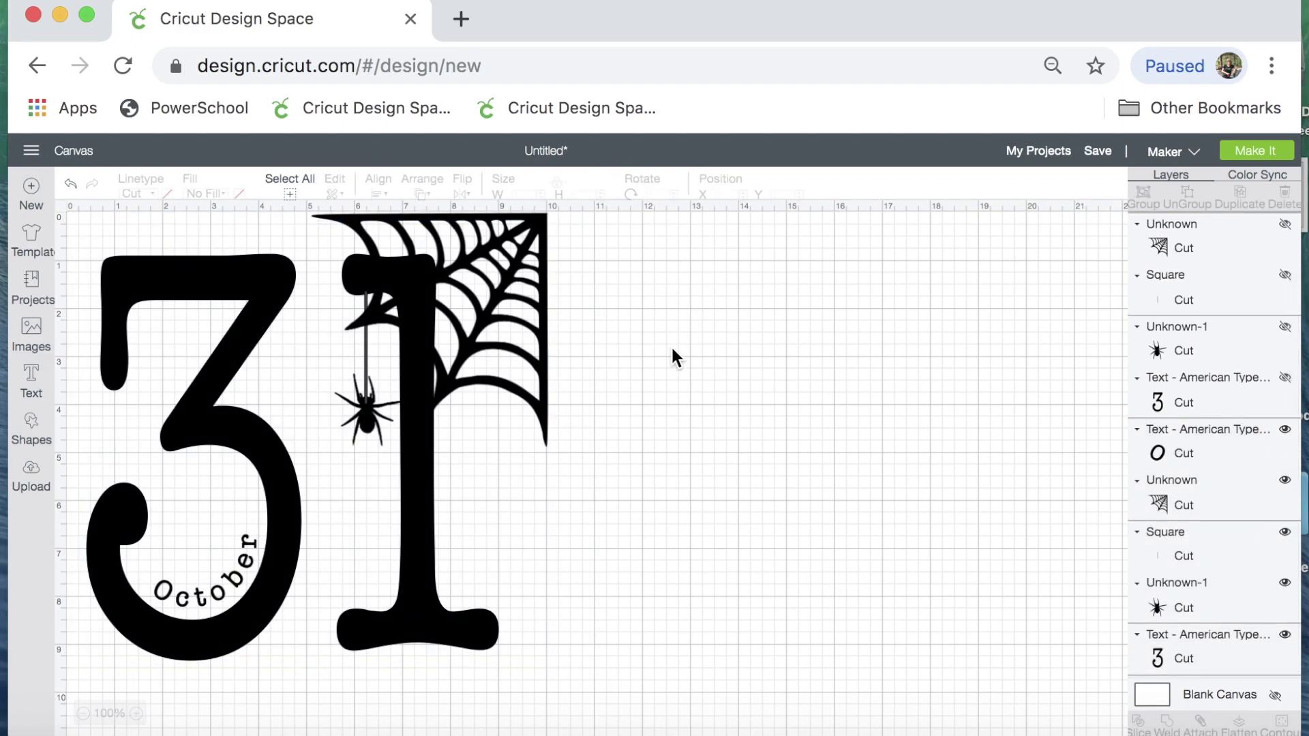
click(1259, 152)
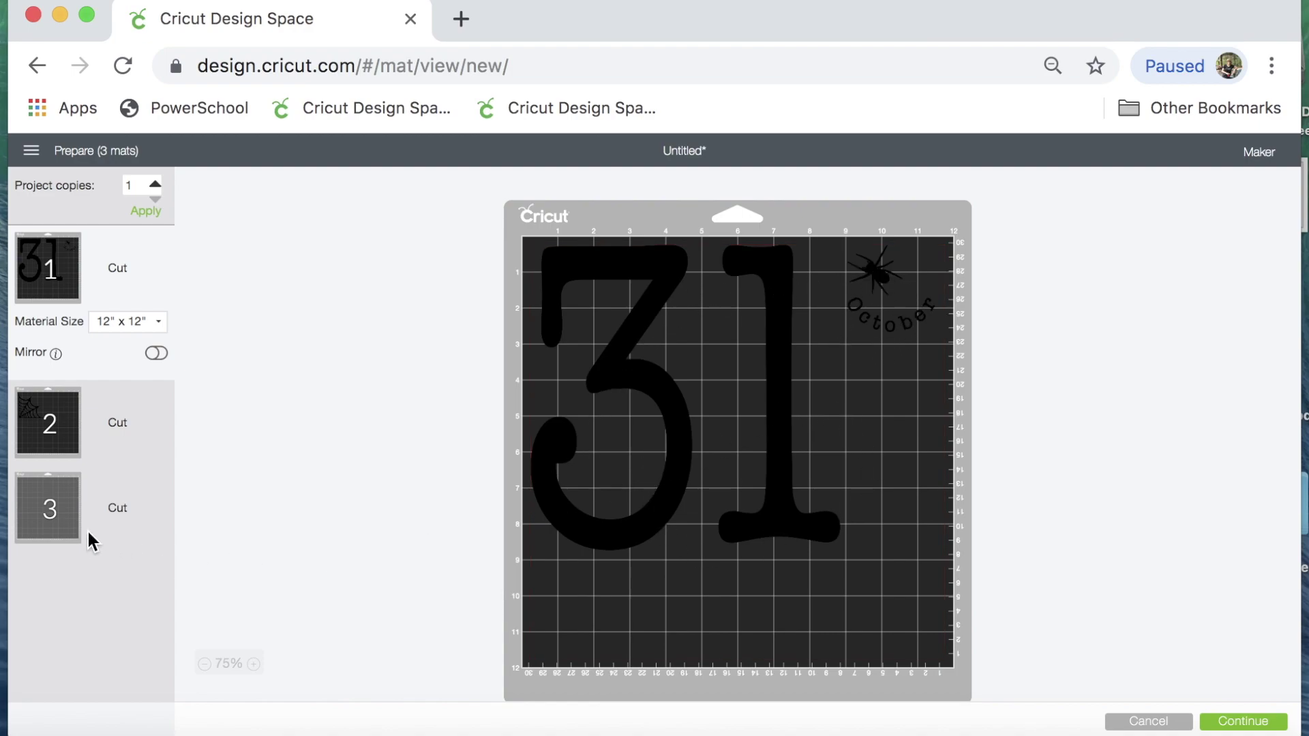
click(50, 511)
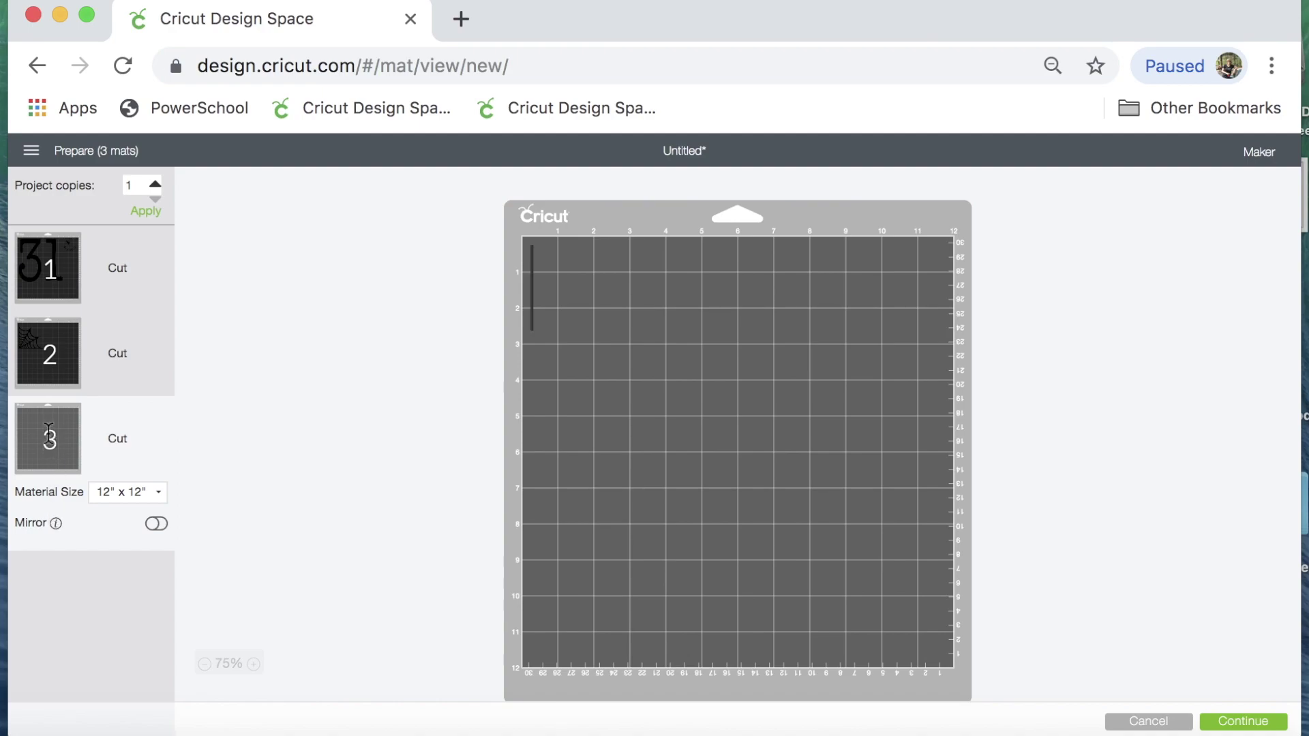
click(55, 355)
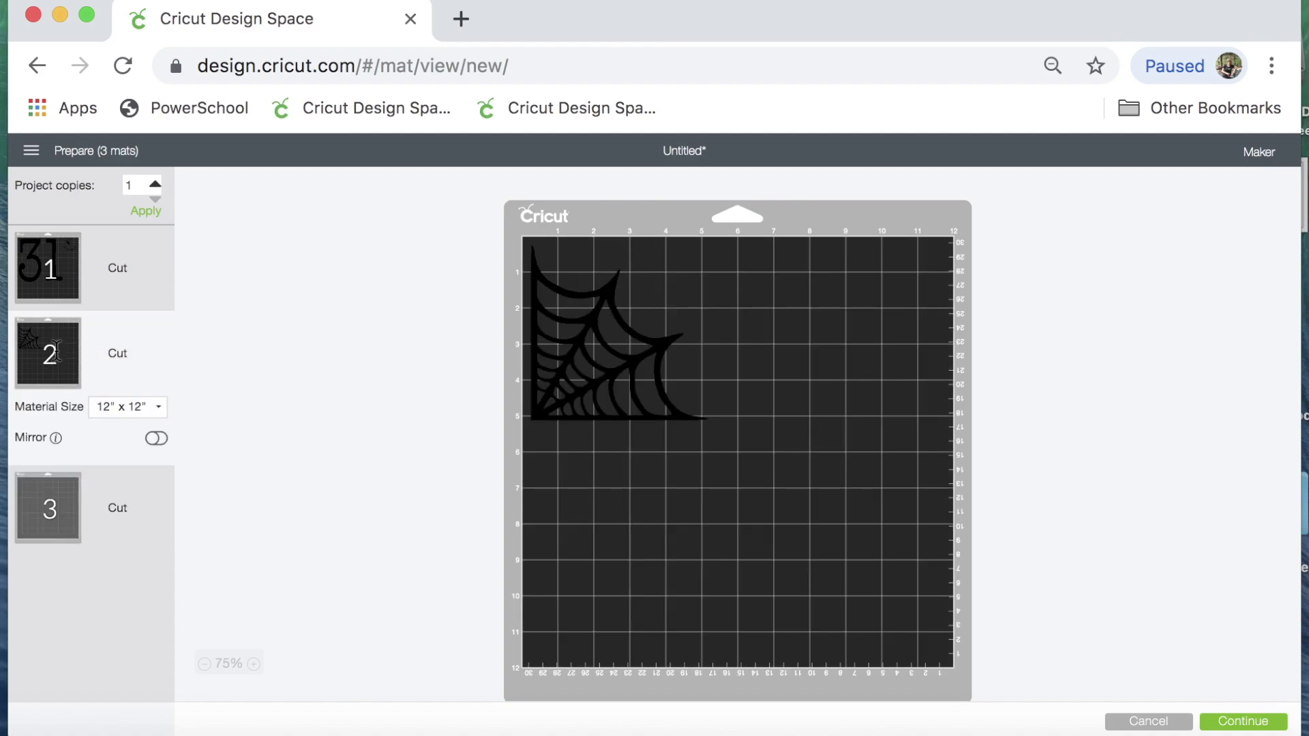
click(43, 266)
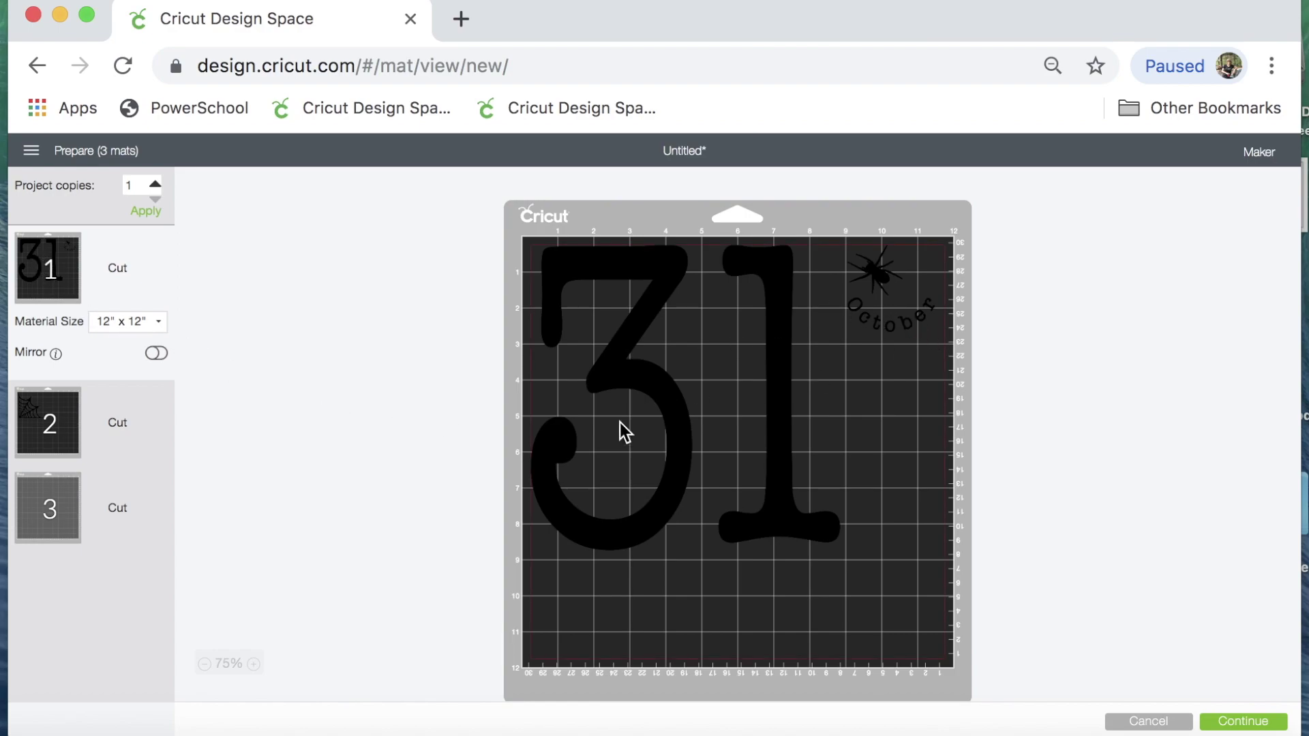
click(1161, 723)
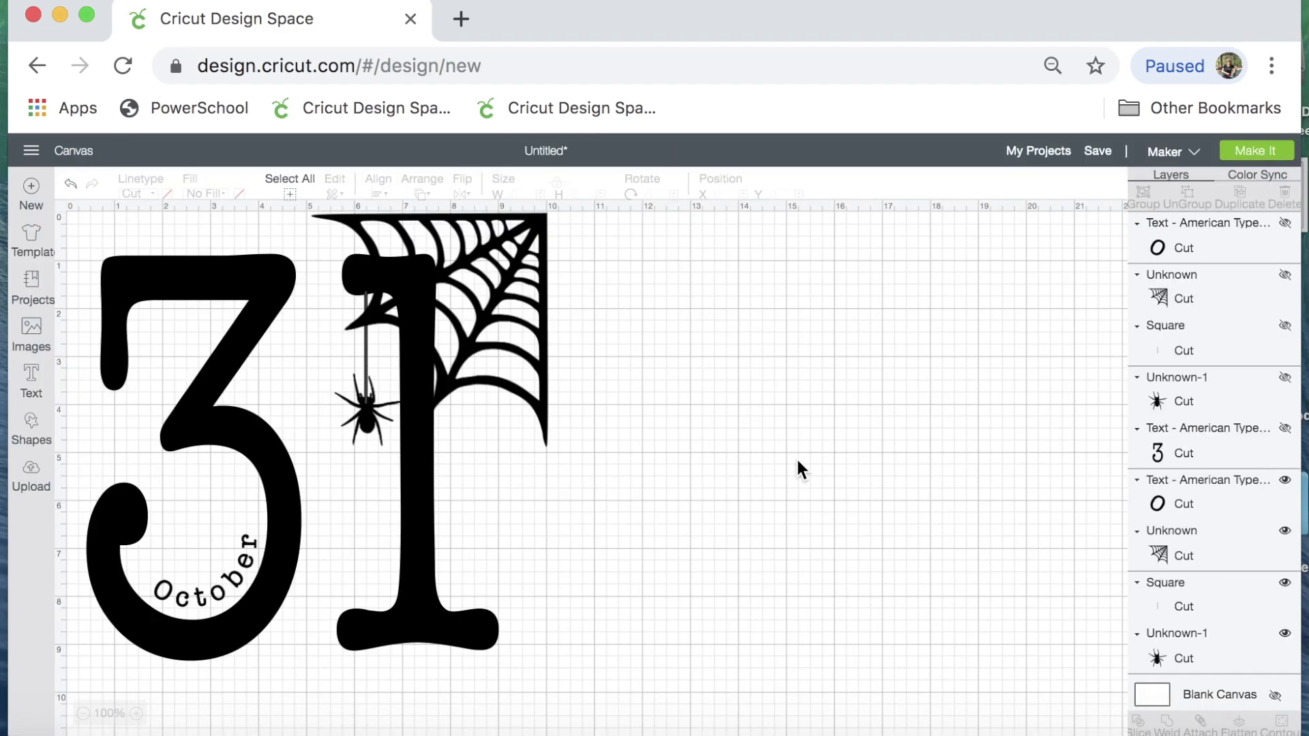
Weld the visible 31, October, spider, thread and web into one shape and open its cutting mat preview
drag(86, 219, 646, 690)
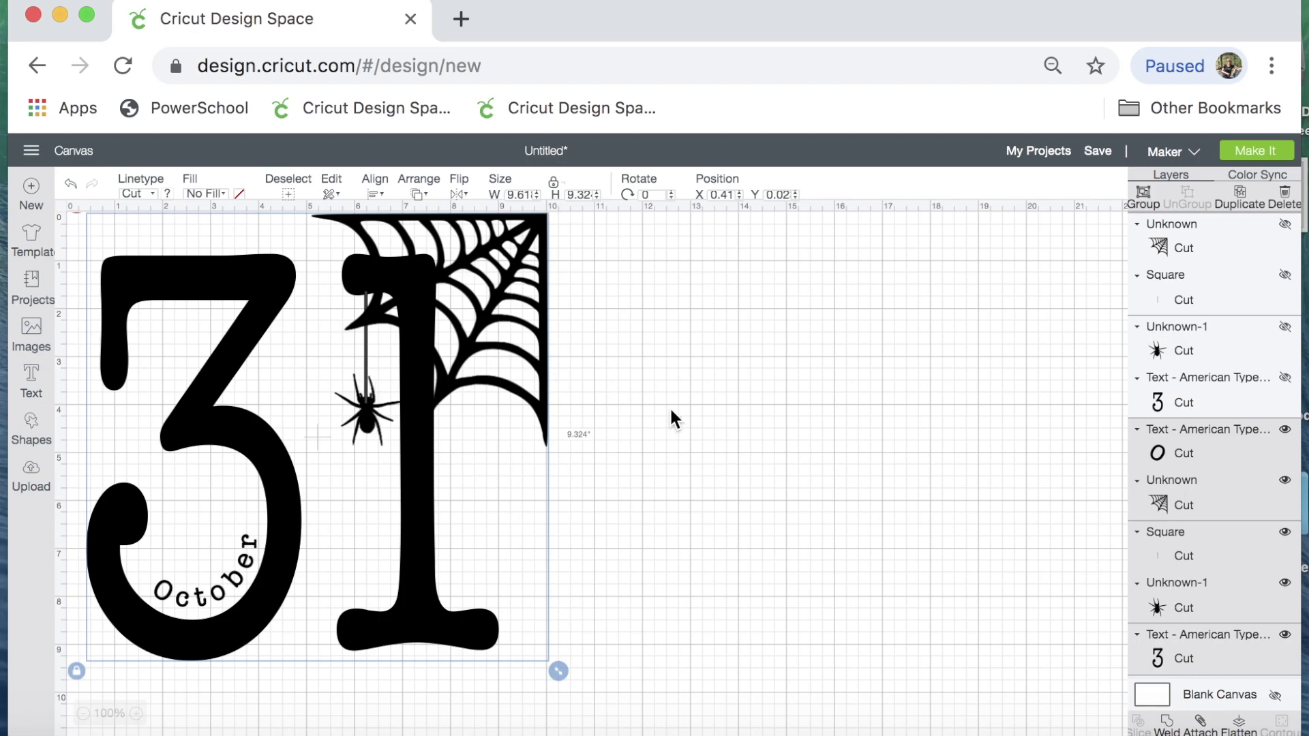
click(1168, 727)
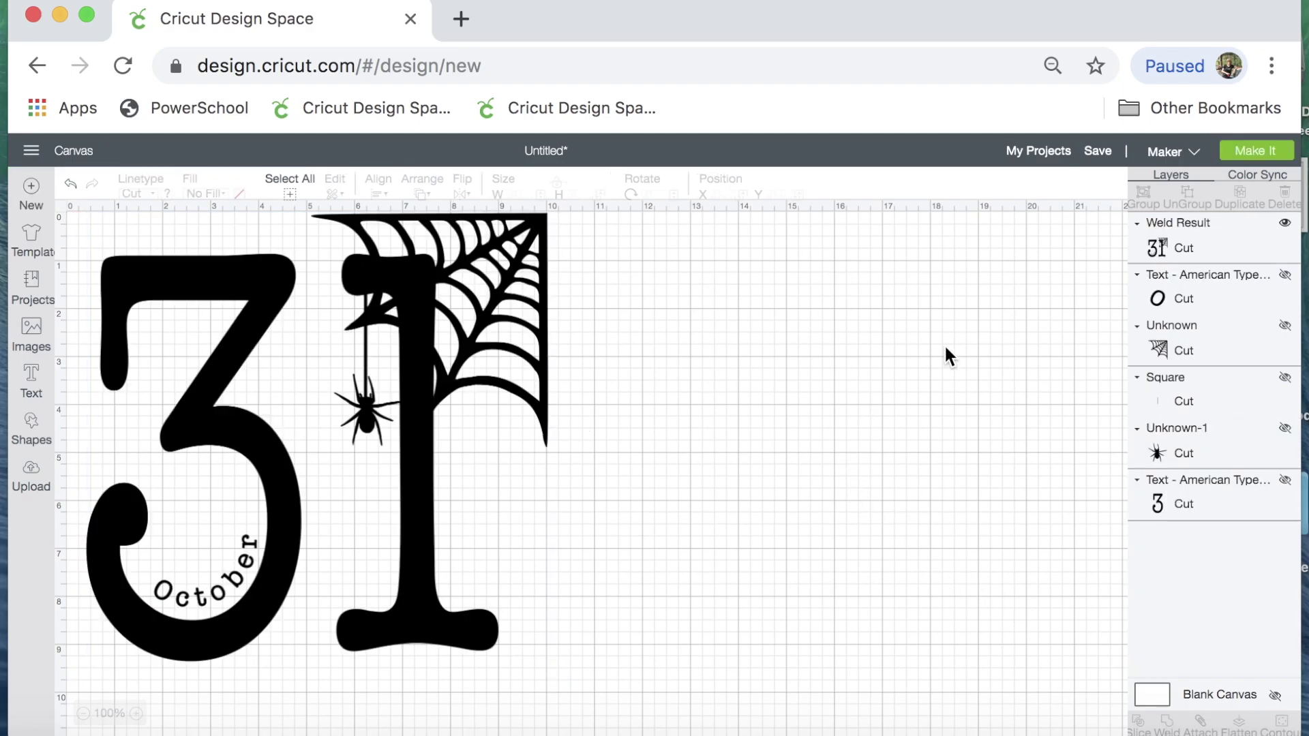
click(1256, 153)
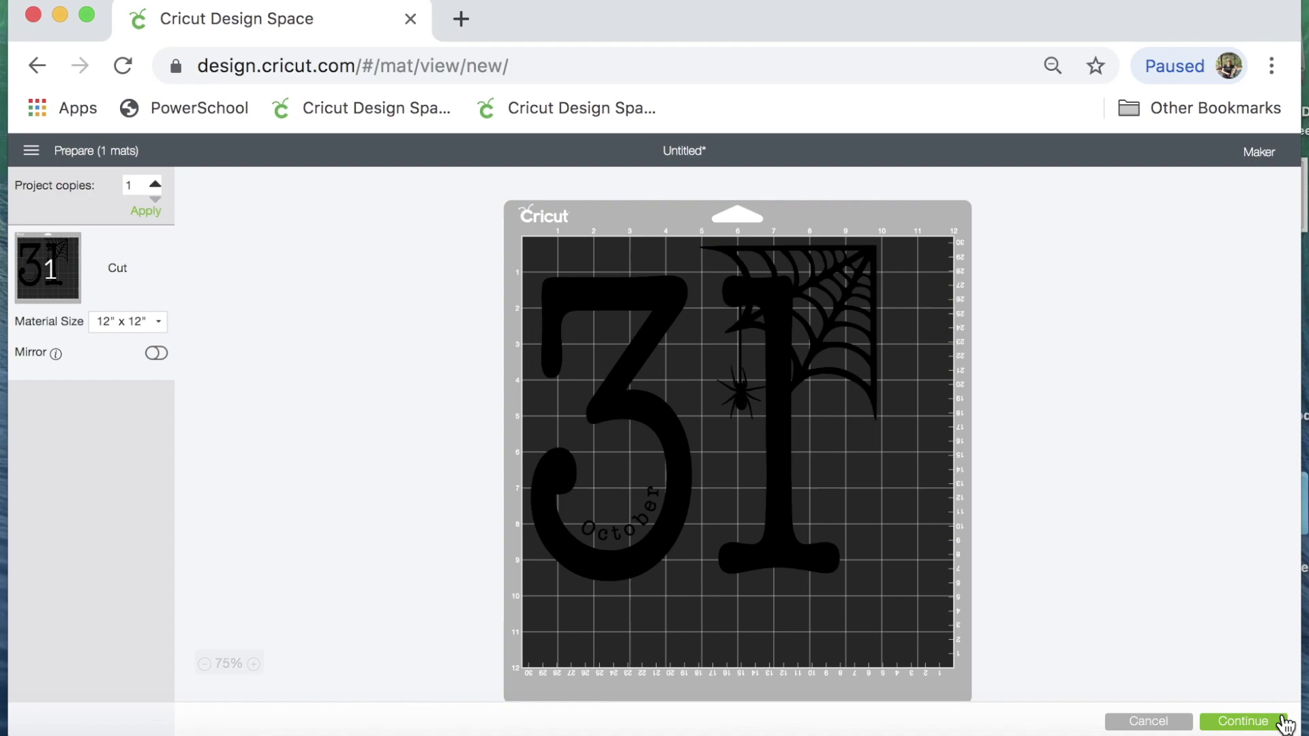
Set the cutting material to Everyday Iron-On and turn on Mirror for the mat
click(1259, 723)
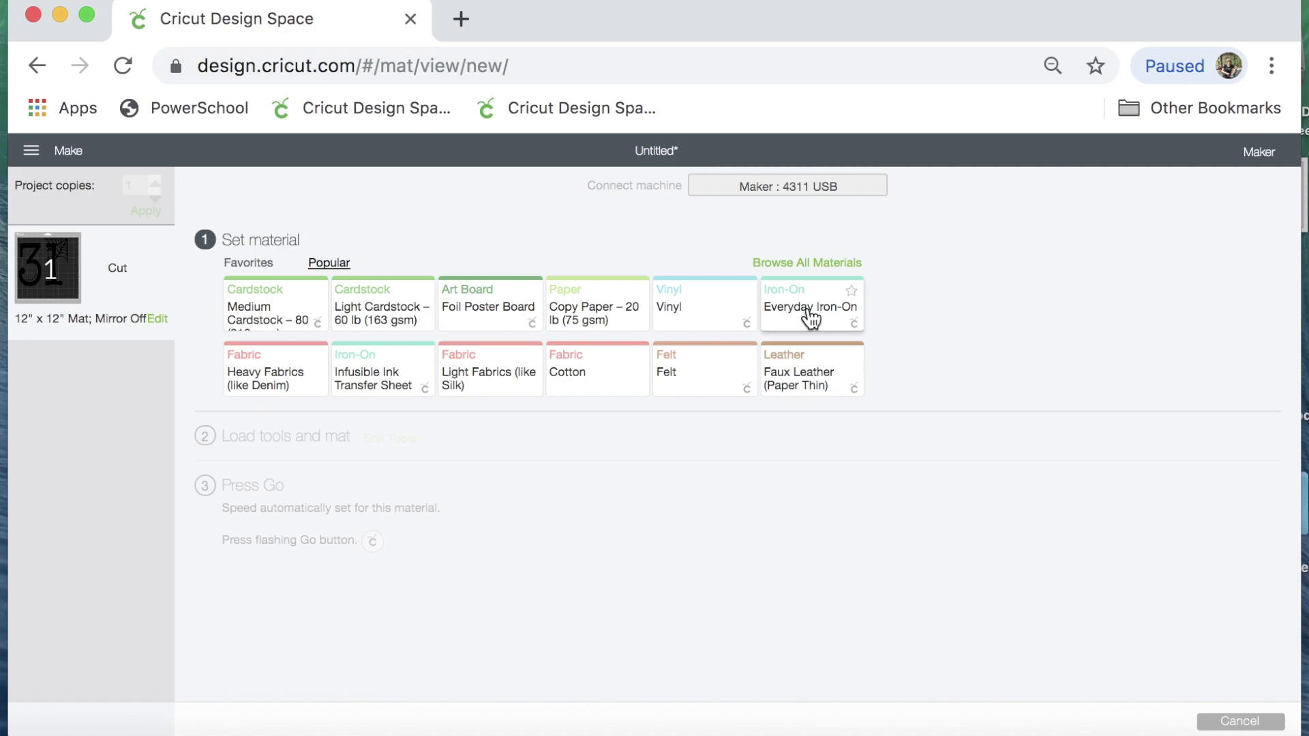
click(811, 313)
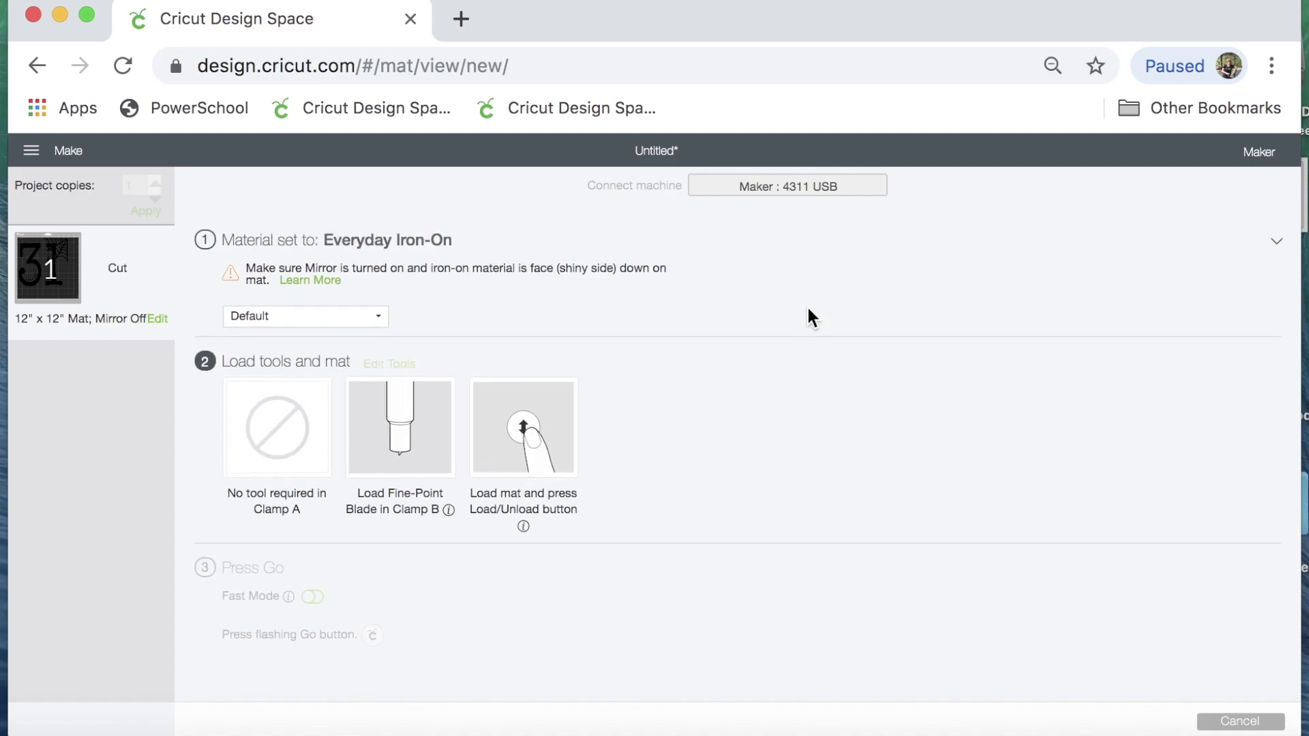
click(157, 319)
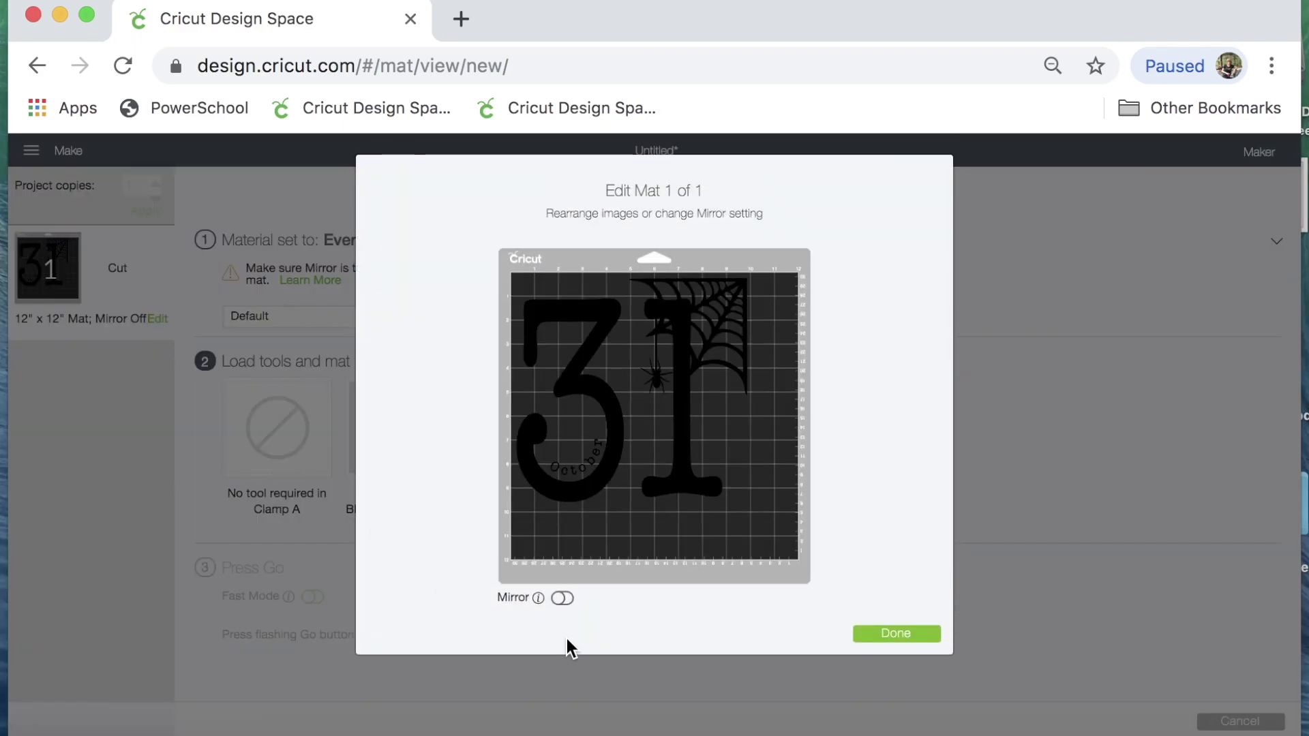
click(567, 599)
click(897, 634)
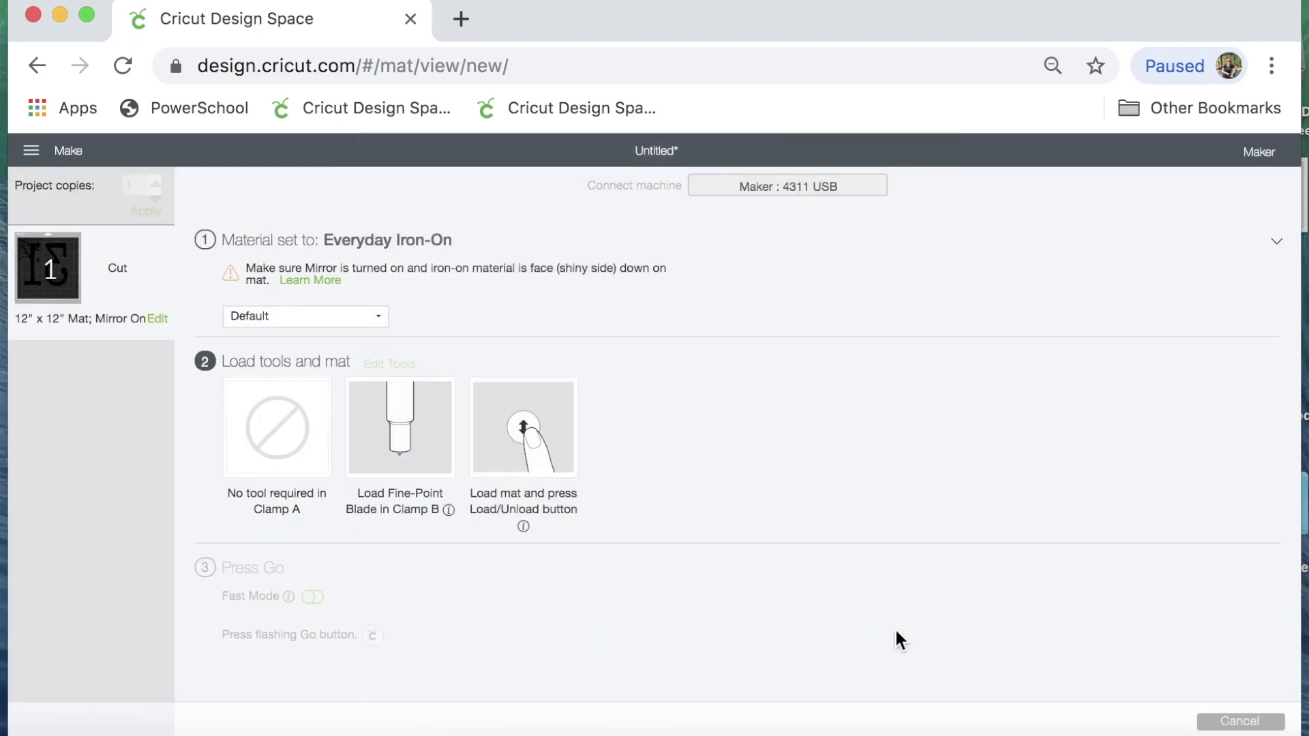